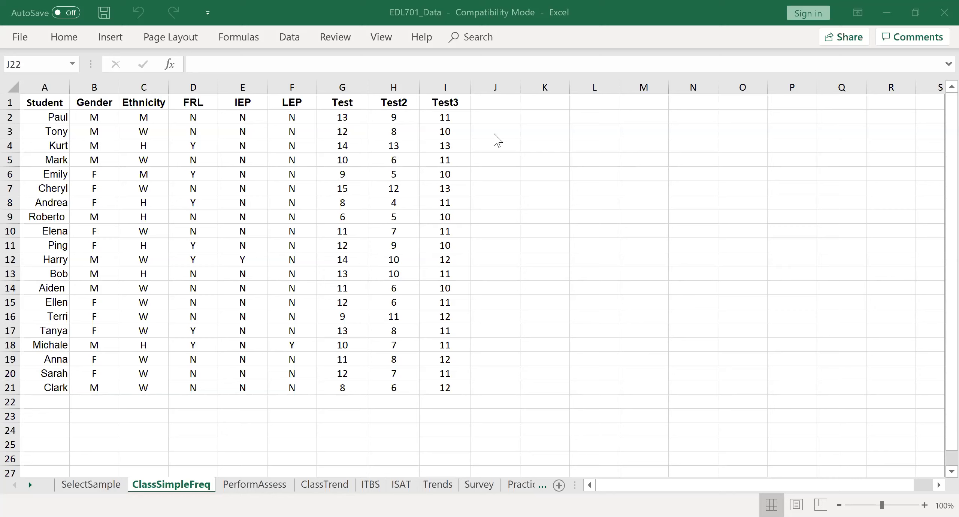
Enter the heading Test in K1 with the starting score values 1 and 2 in K2 and K3.
click(550, 107)
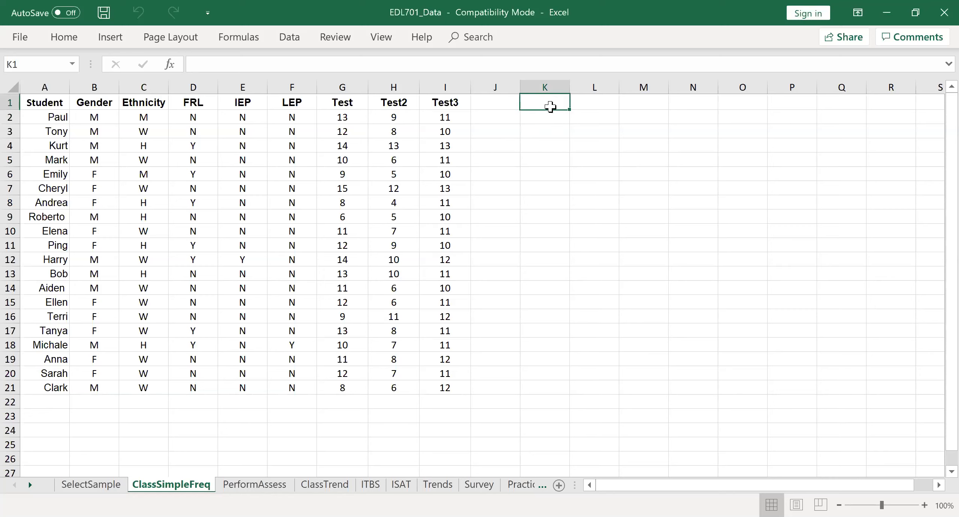
text(Test)
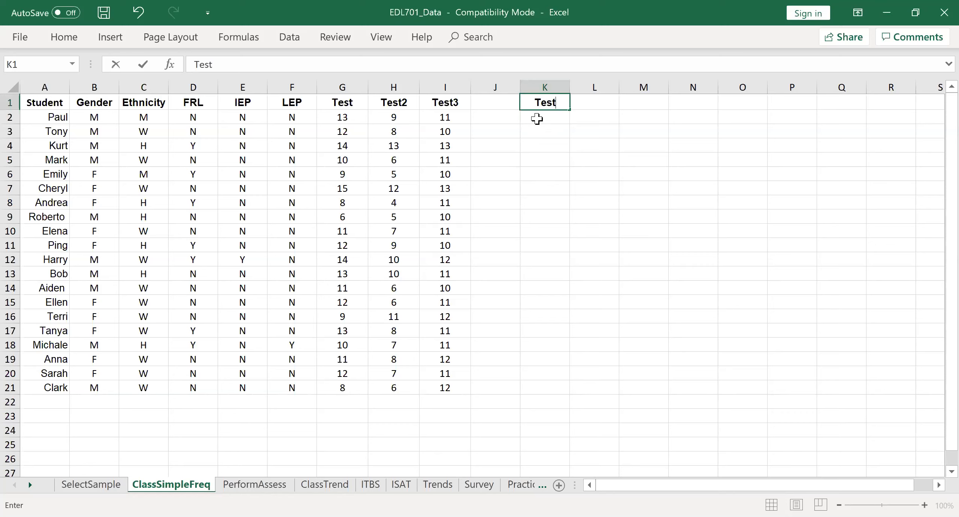
key(Return)
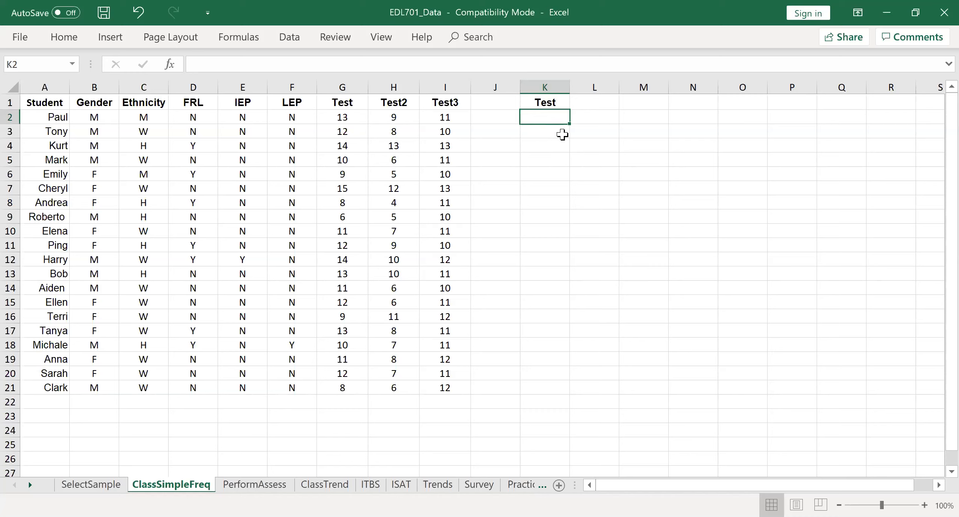
text(1)
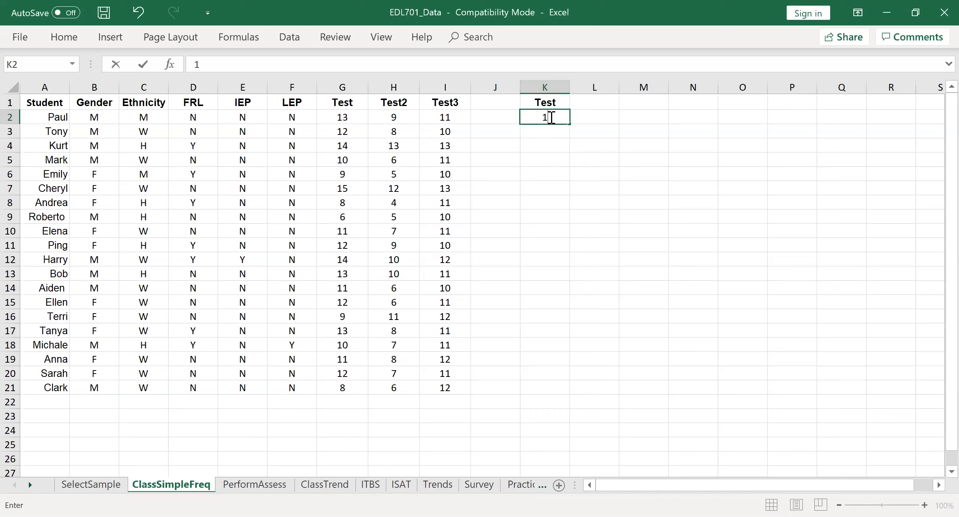
click(540, 128)
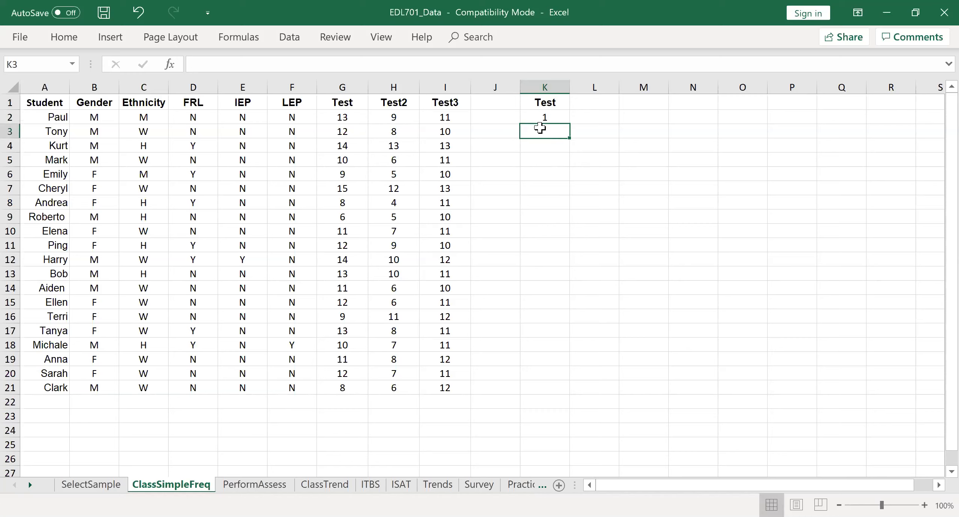
text(2)
click(530, 147)
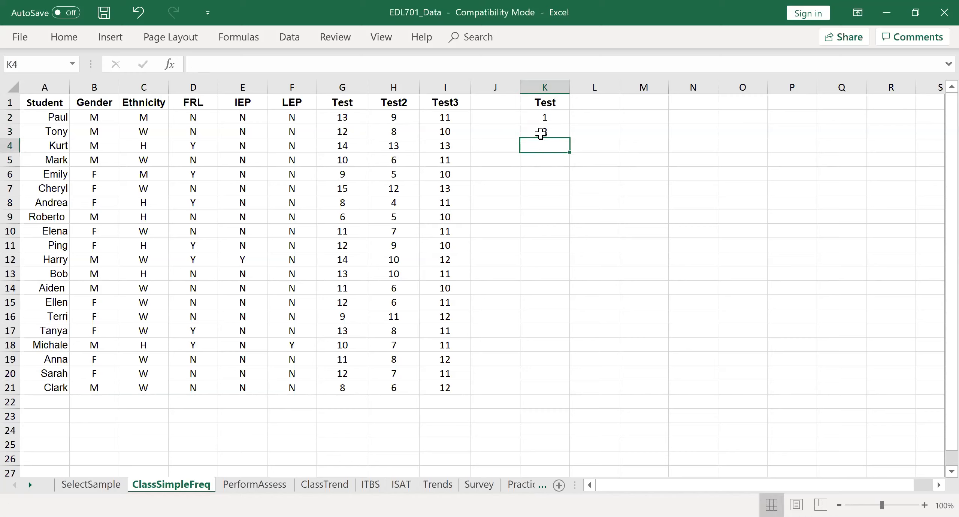
Extend the 1, 2 series from K2:K3 down to 15 in K16.
click(543, 117)
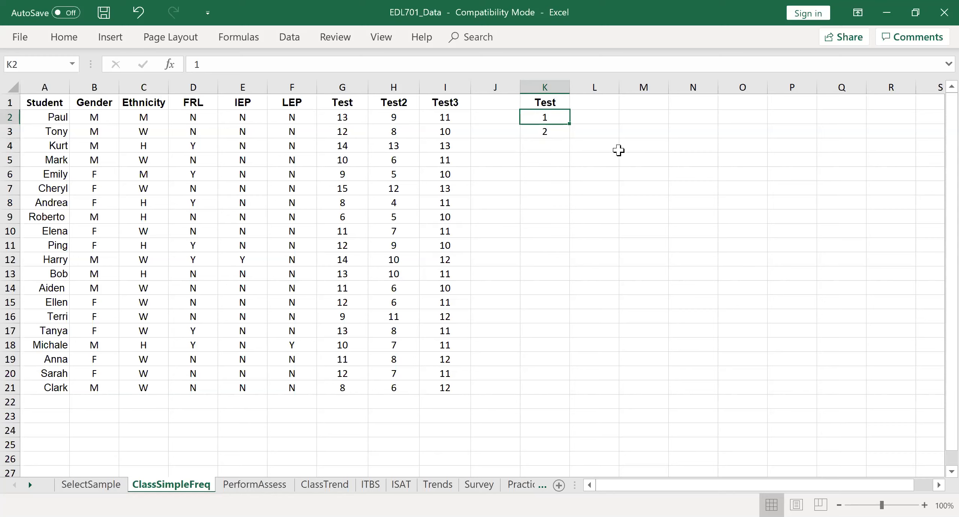
key(shift+Down)
drag(570, 137, 571, 149)
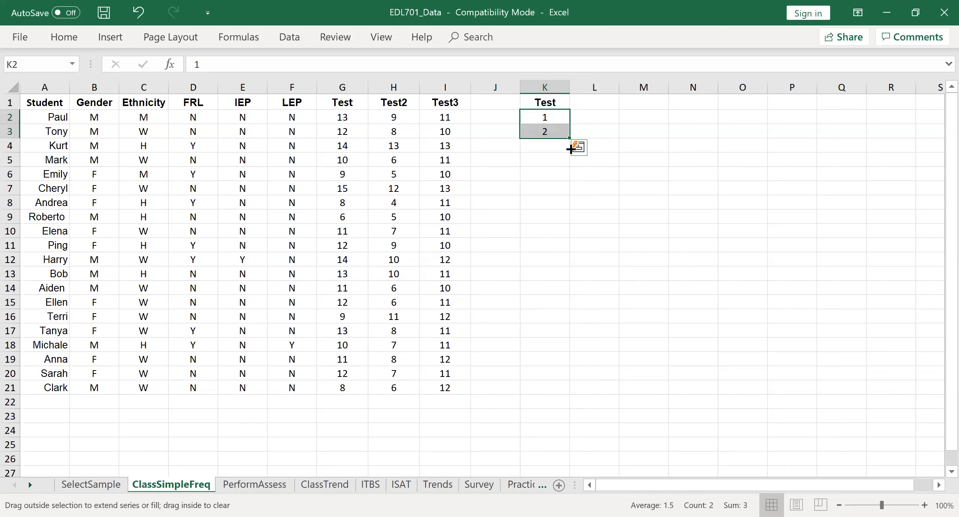
drag(570, 148, 541, 325)
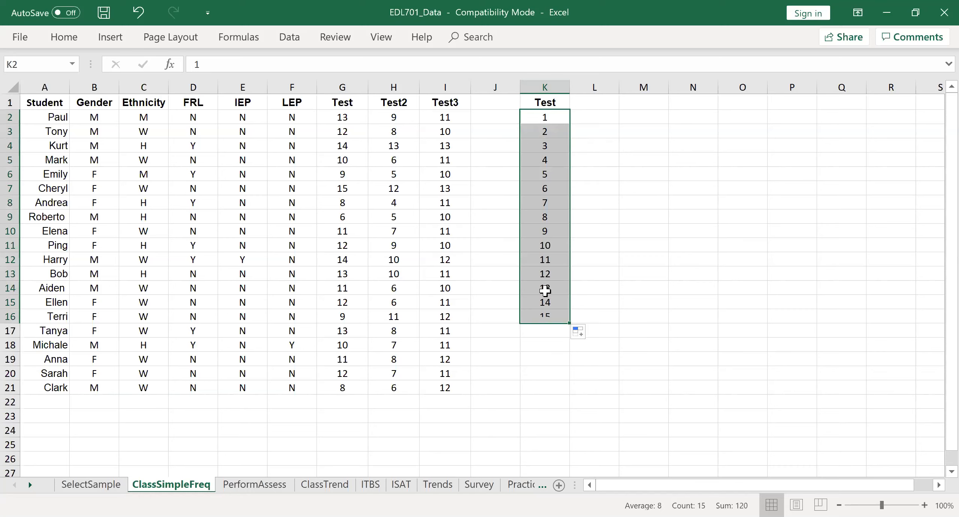
click(552, 121)
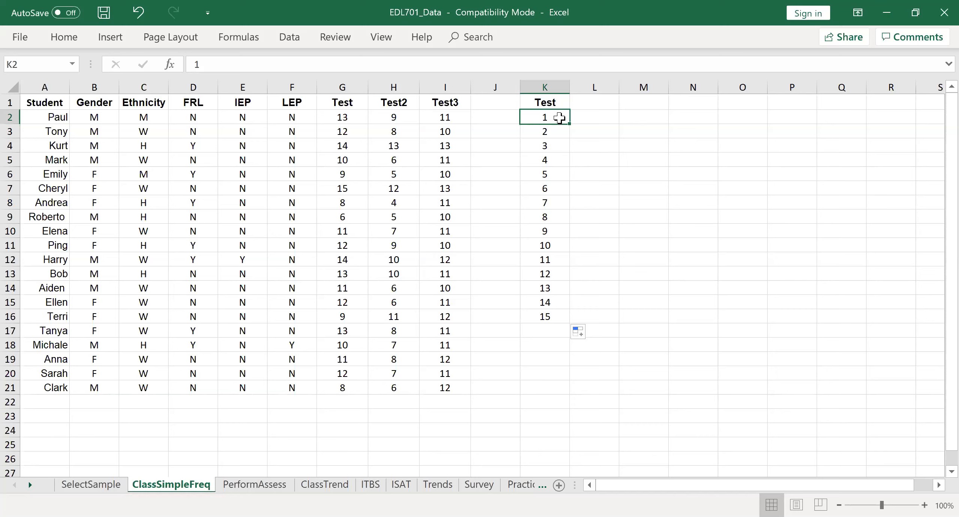
click(558, 130)
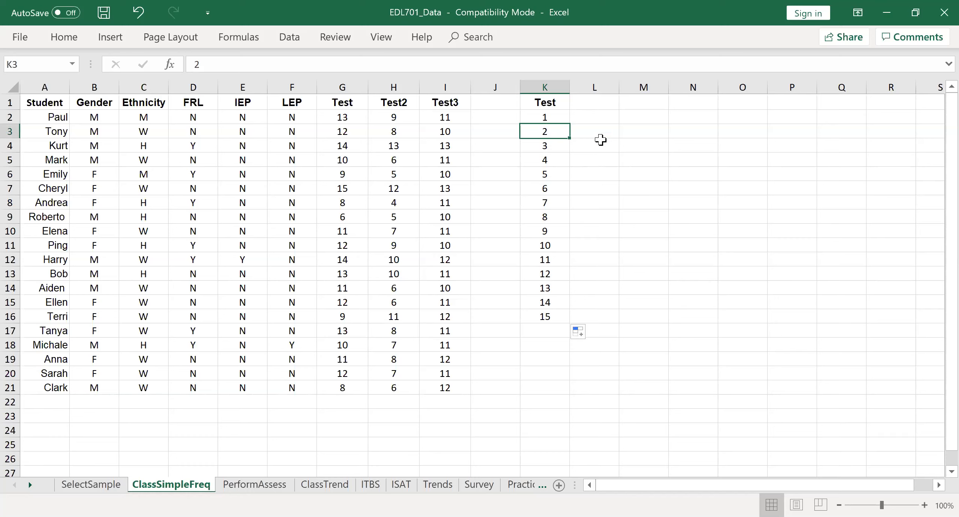
Enter the heading Freq in L1, beside the new Test column.
click(599, 130)
click(589, 103)
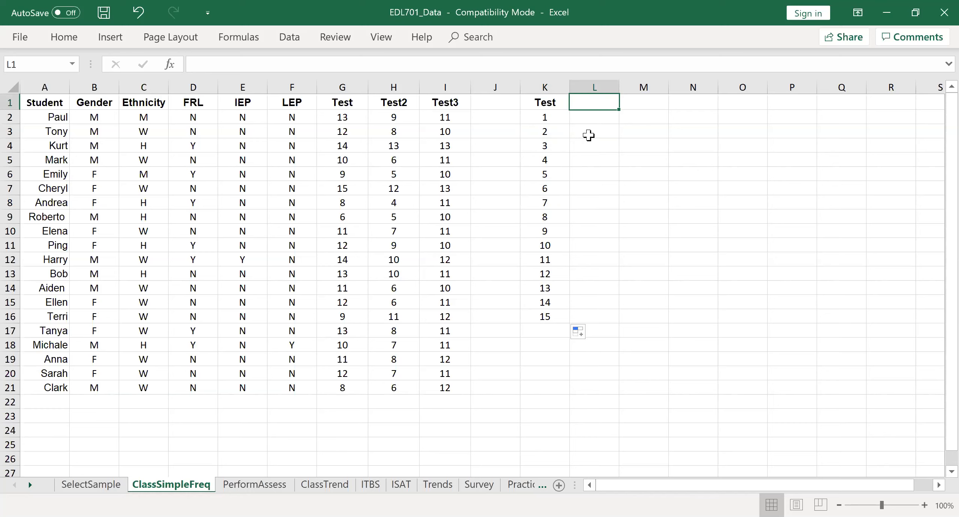
text(Freq)
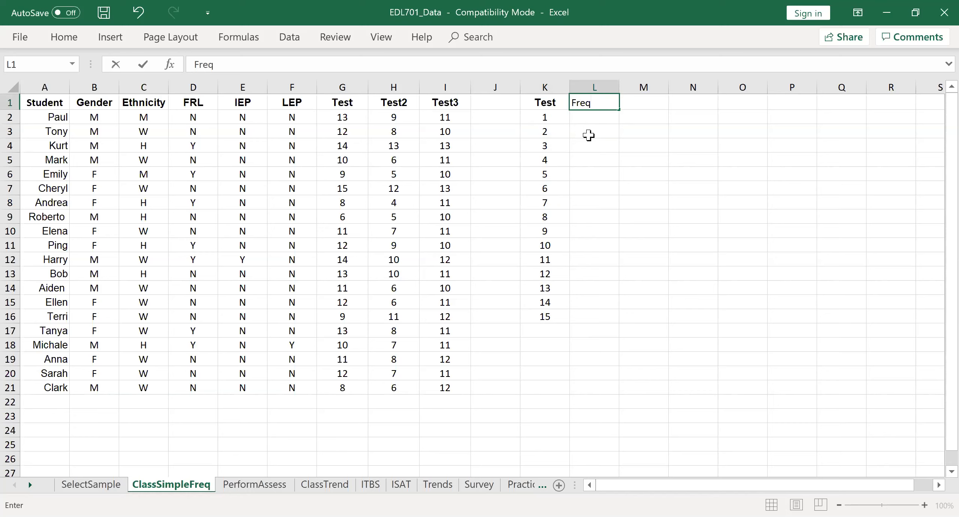
key(Return)
key(Down)
key(Down)
key(Down)
key(Down)
Enter the formula =FREQUENCY(G2:G21,K2:K16) in L2, using the first Test scores as data and column K as bins.
click(605, 120)
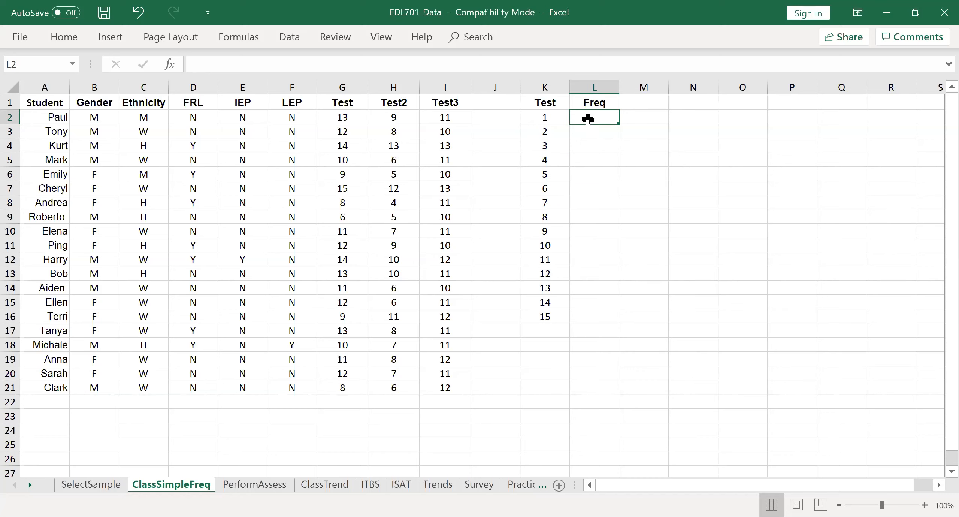
text(=)
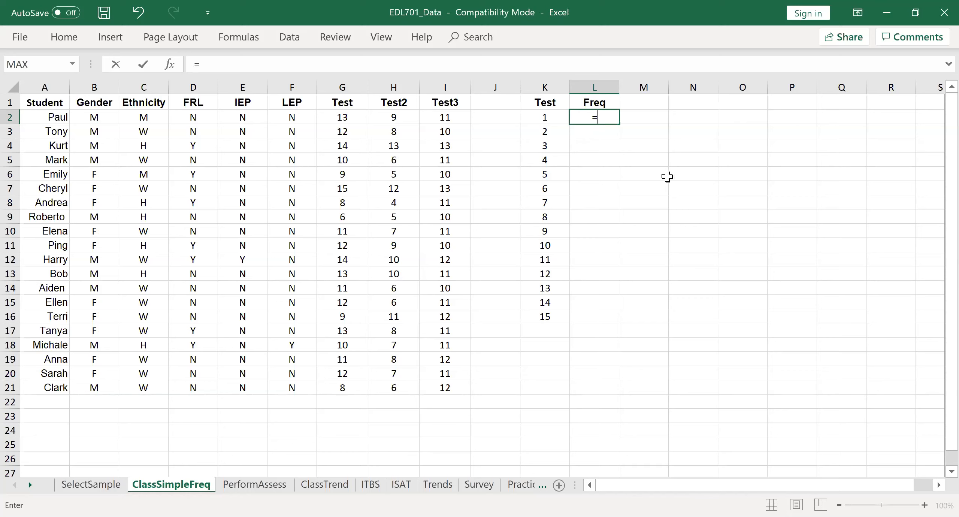
text(fre)
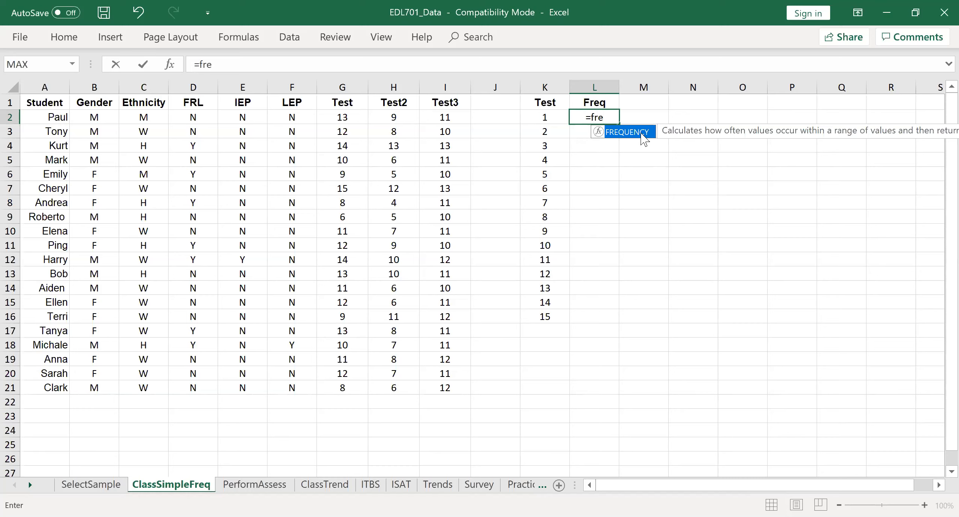
key(Tab)
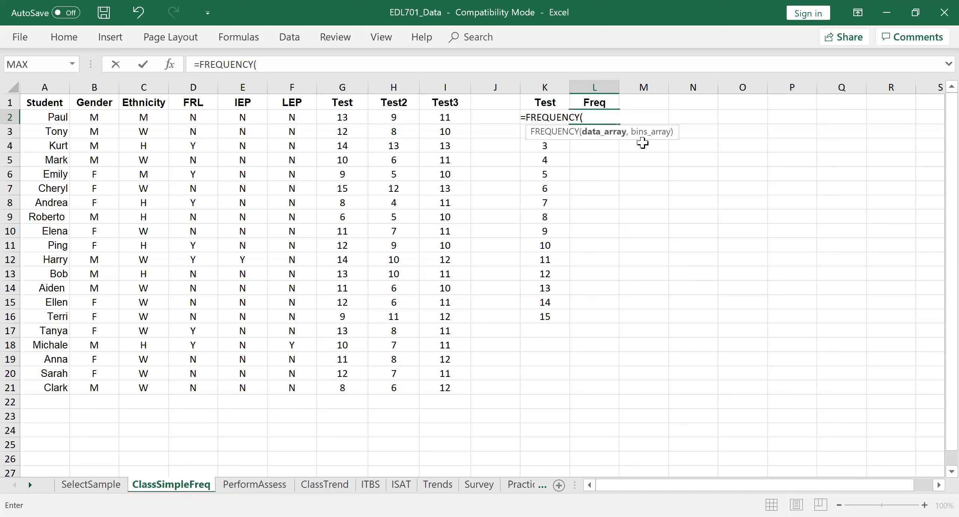
click(354, 118)
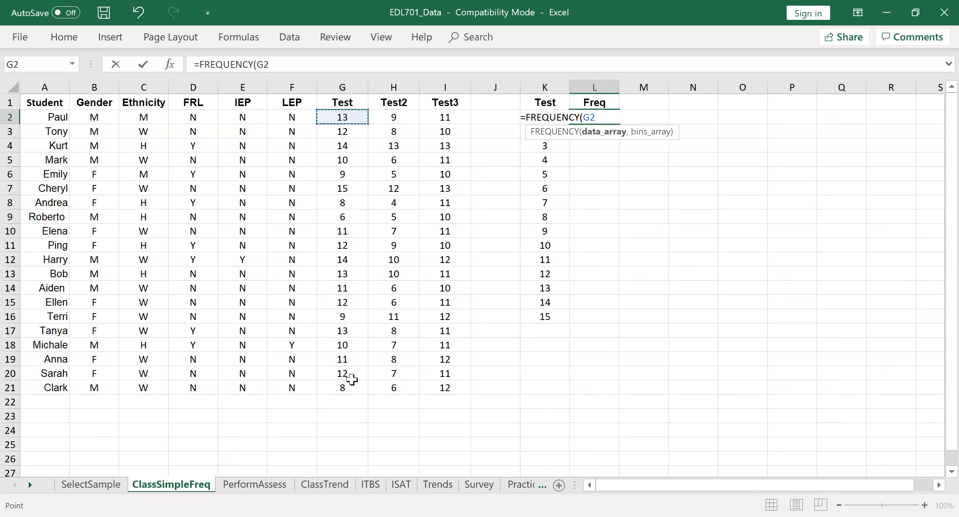
shift+click(346, 390)
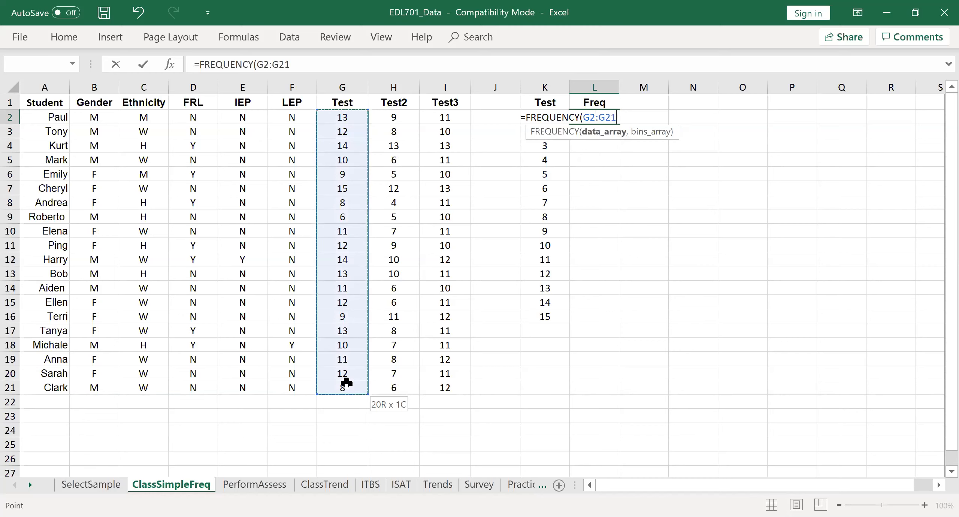
text(,)
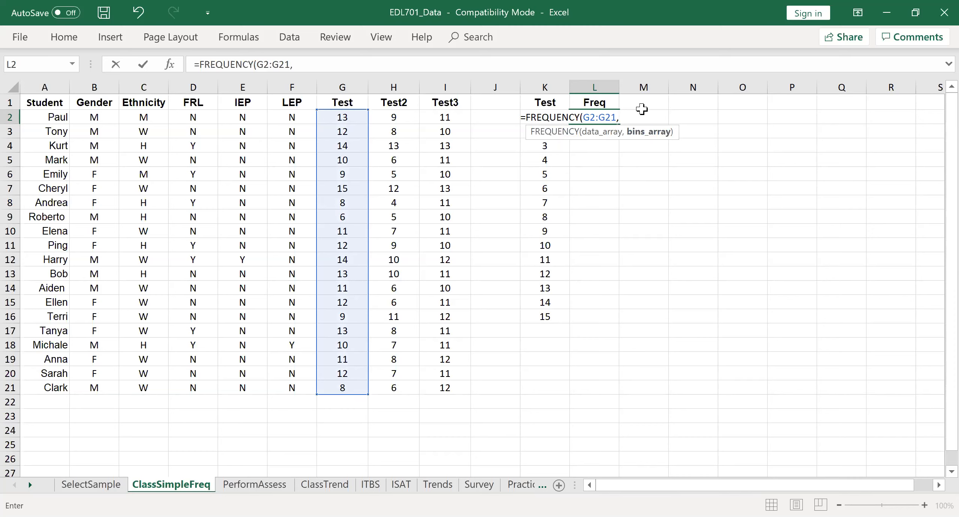
text(K)
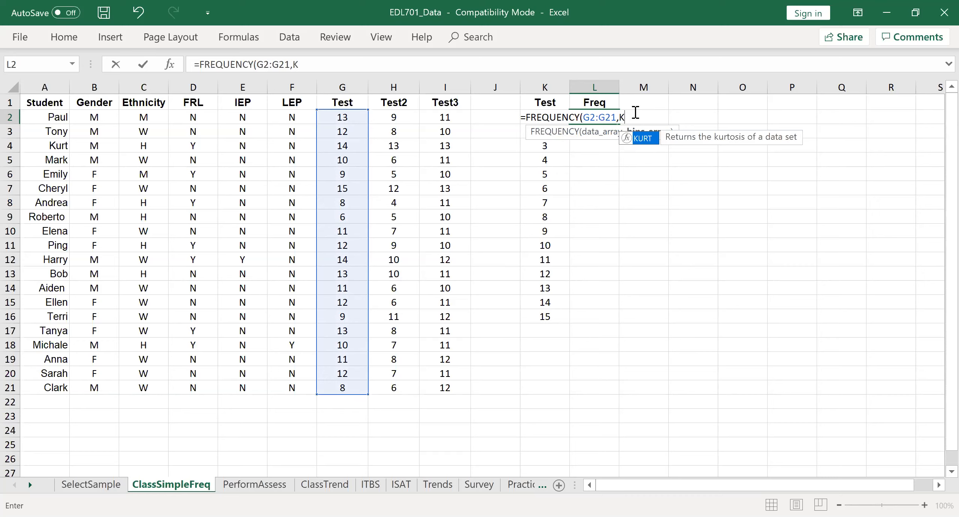
text(2)
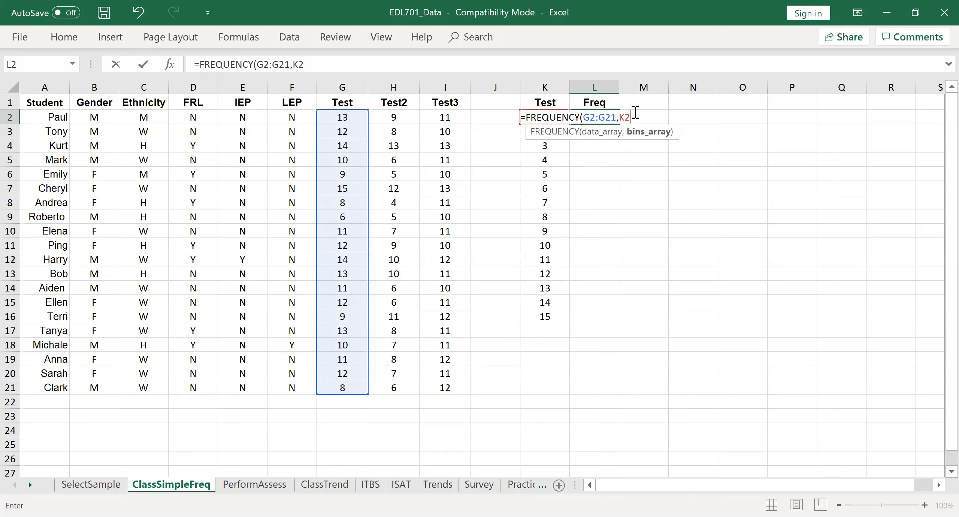
text(:K16)
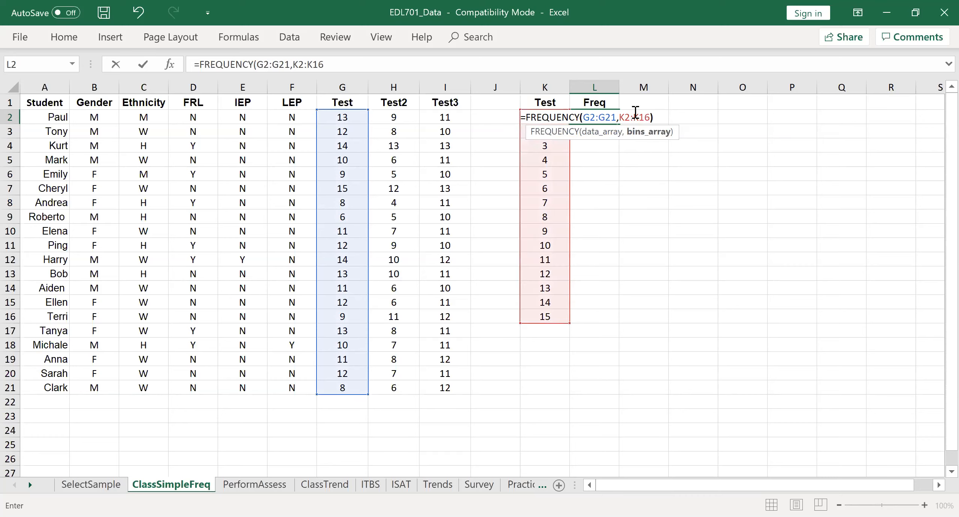
text())
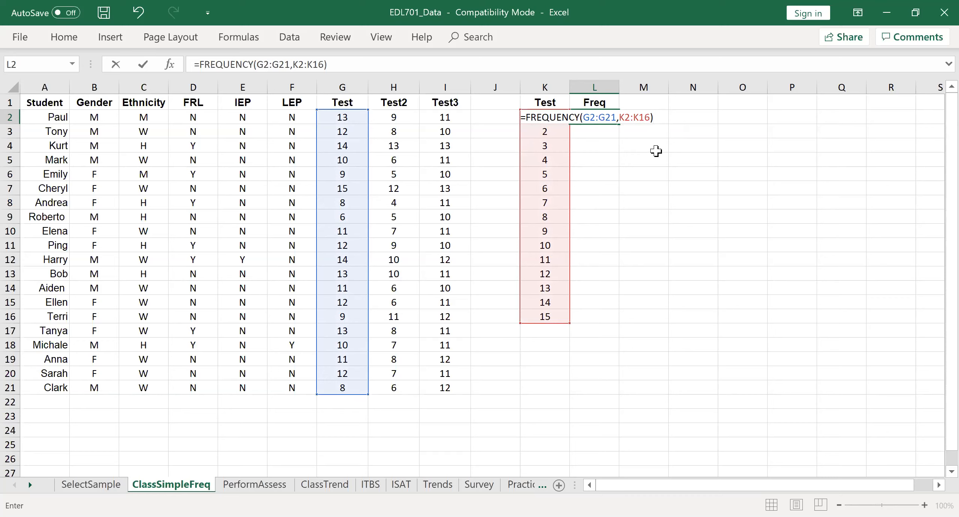
key(Return)
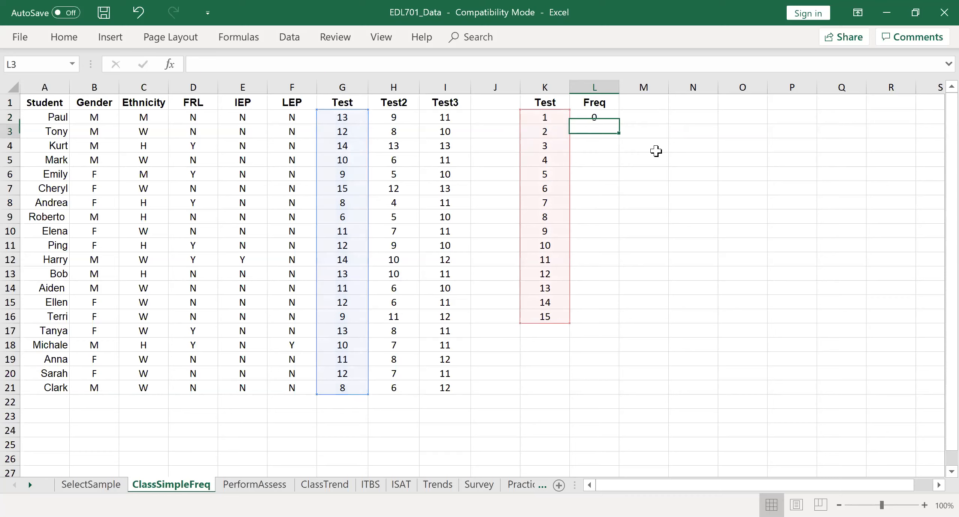
Apply the FREQUENCY formula in L2 as an array formula across L2:L16.
click(605, 118)
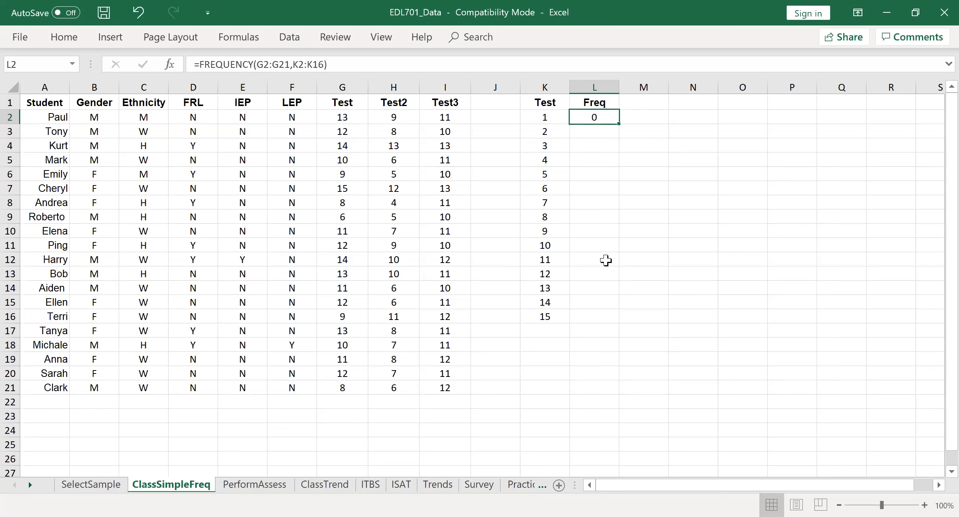
shift+click(588, 316)
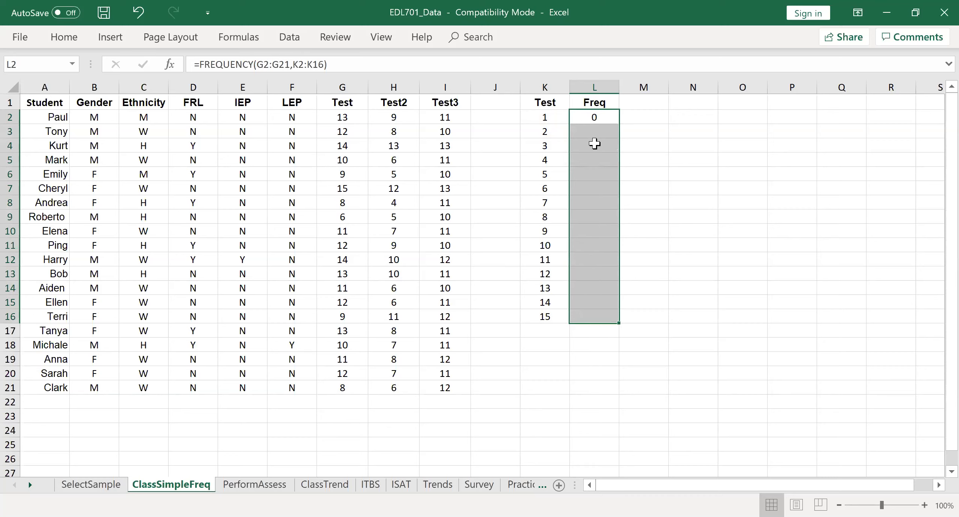
key(F2)
double_click(229, 63)
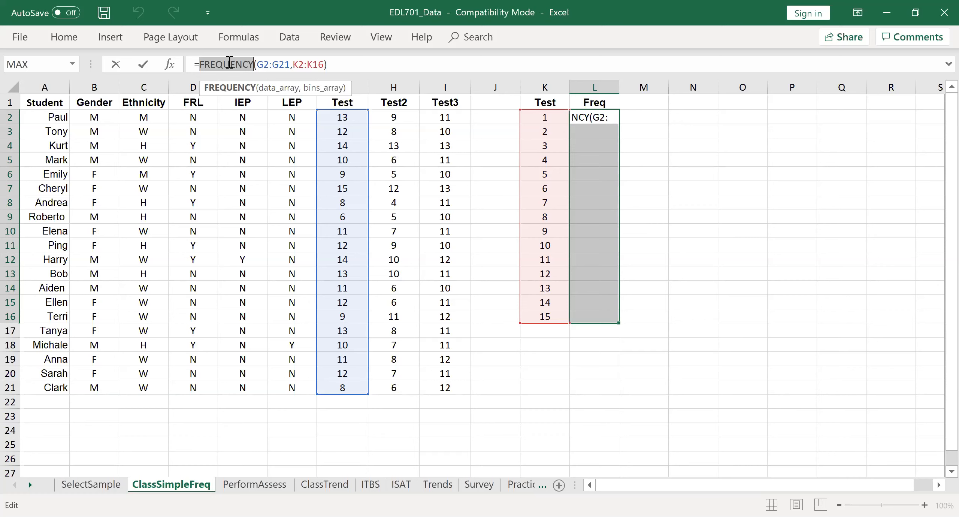
key(ctrl+shift+Return)
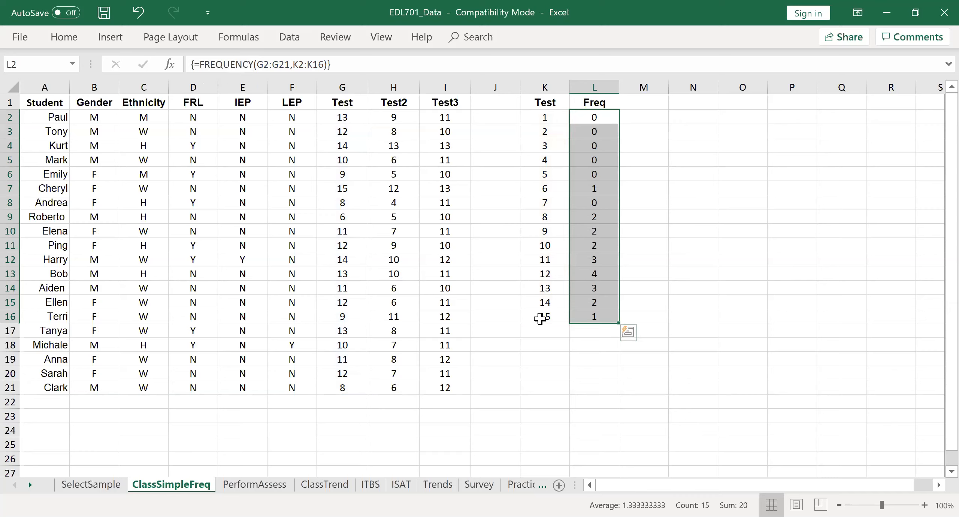
click(559, 350)
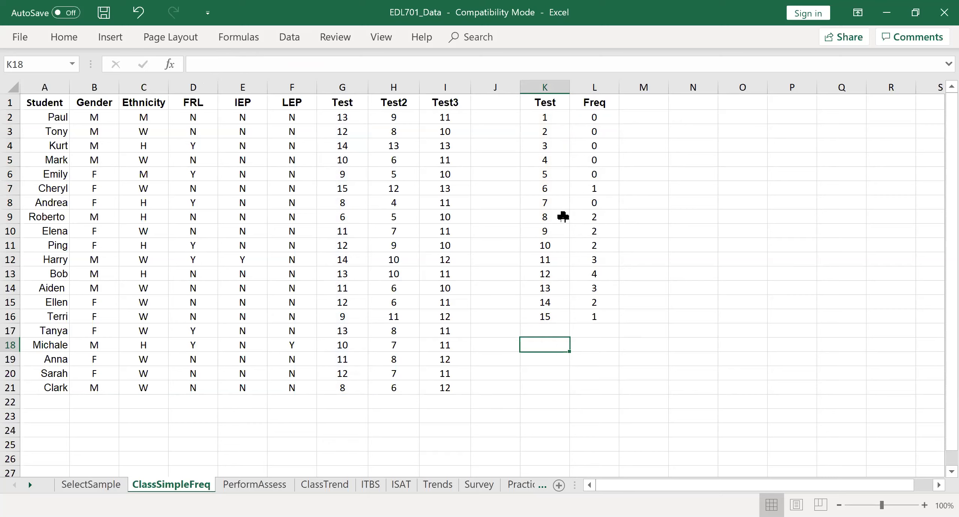
Insert a 3-D clustered column chart of the Freq column, L1:L16 including its heading.
click(601, 104)
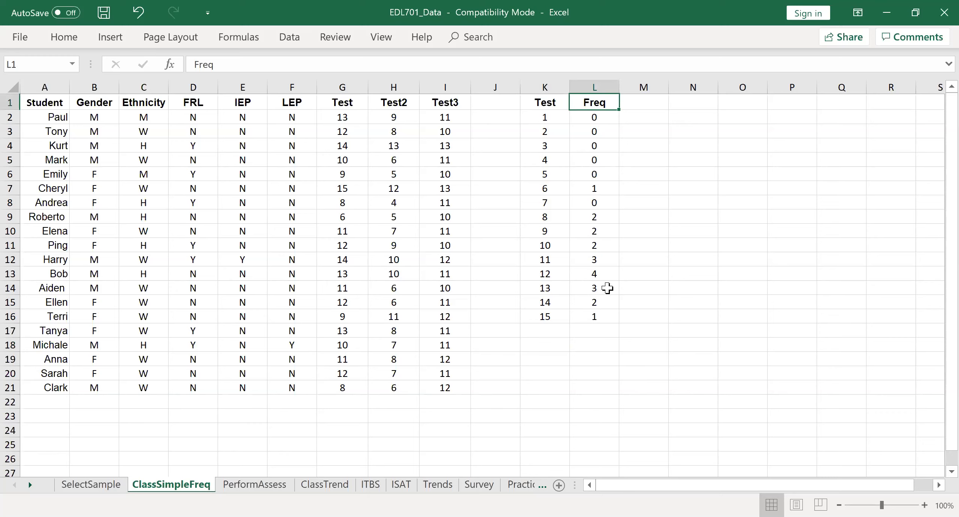
shift+click(598, 316)
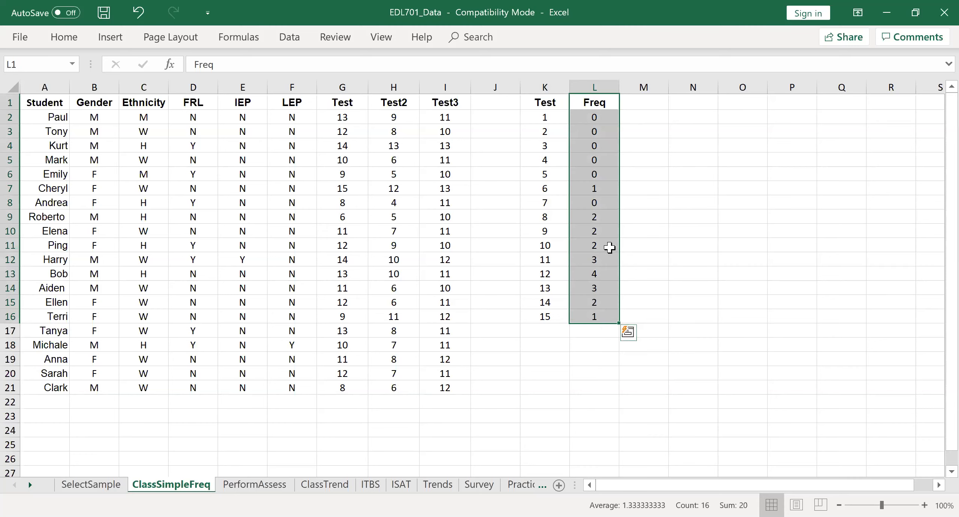
click(113, 38)
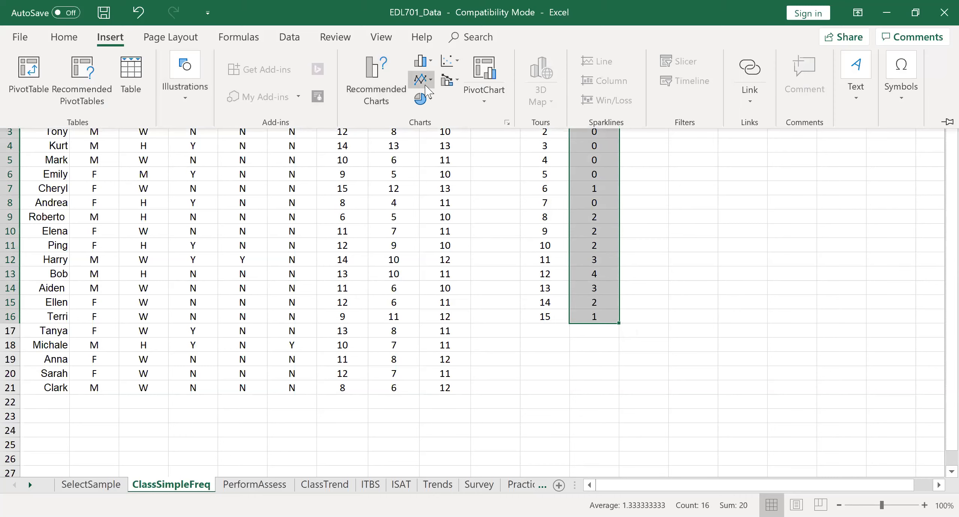
click(424, 64)
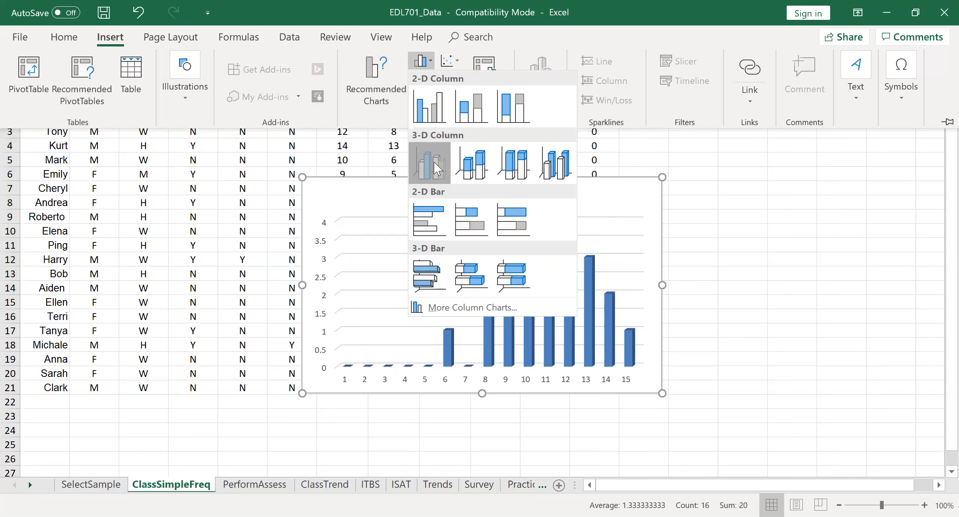
click(437, 167)
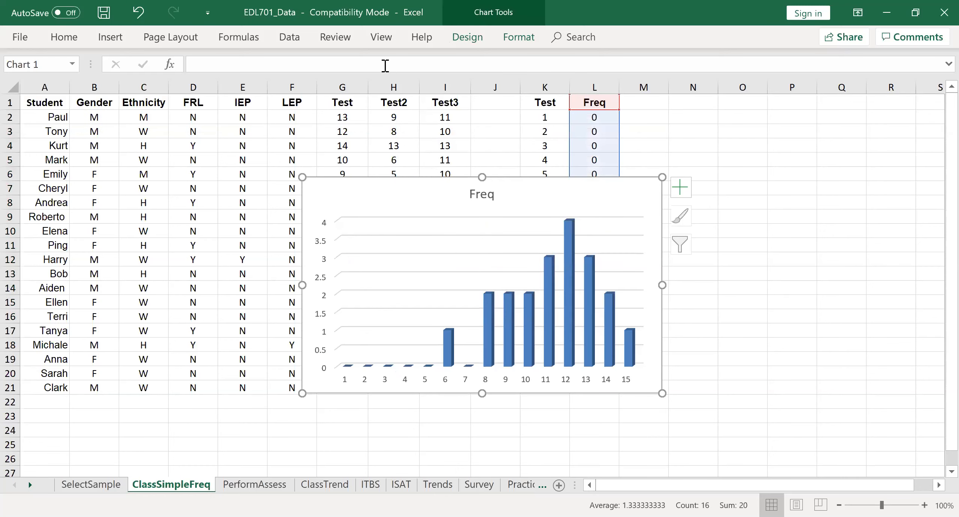
Change the Freq chart to a 2-D clustered column chart and move it clear of the data in columns K and L.
click(111, 37)
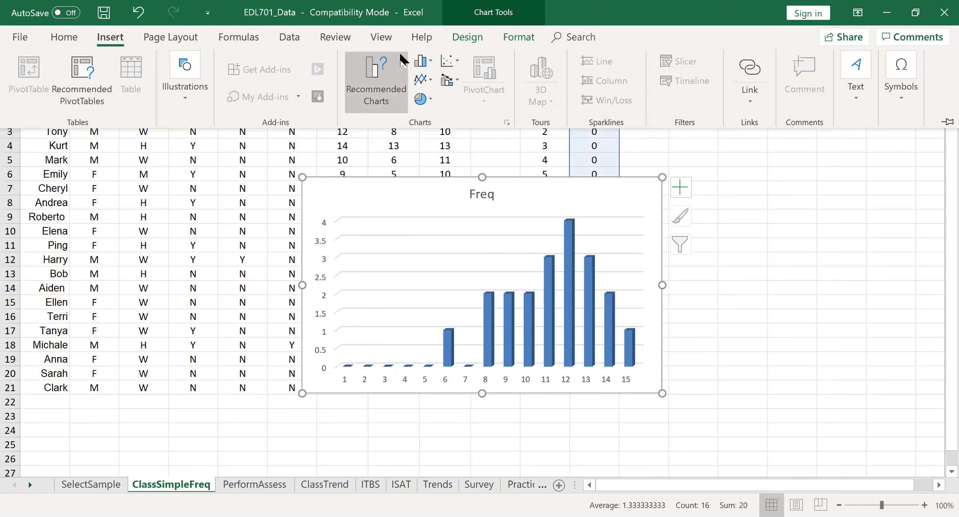
click(420, 61)
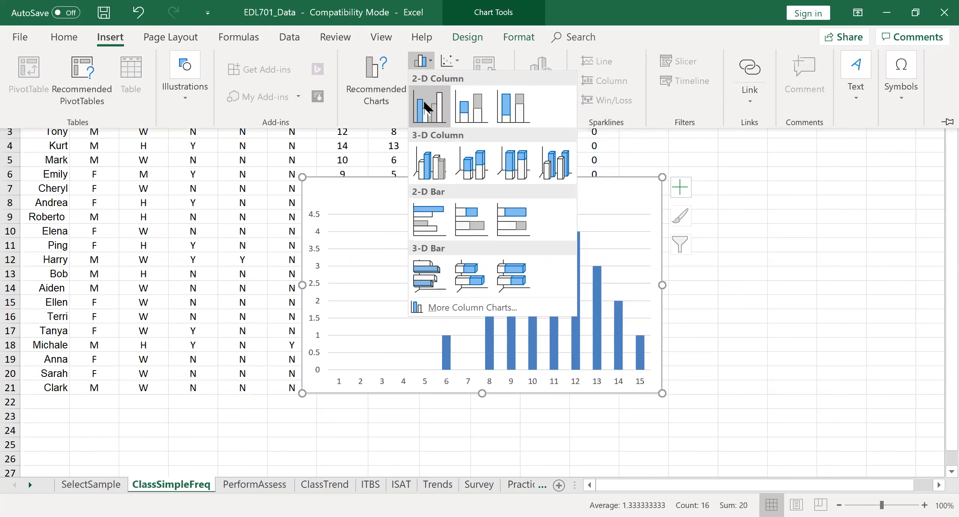
click(424, 105)
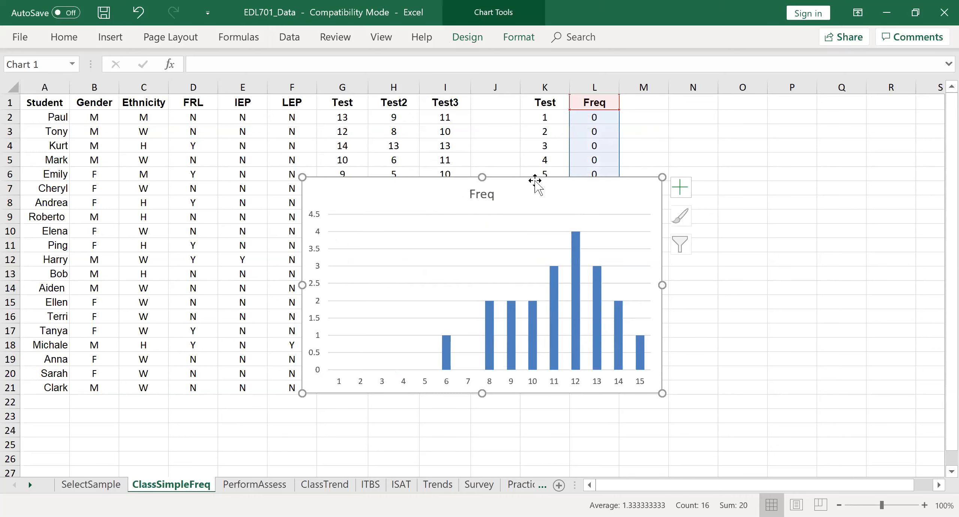
drag(535, 182, 387, 197)
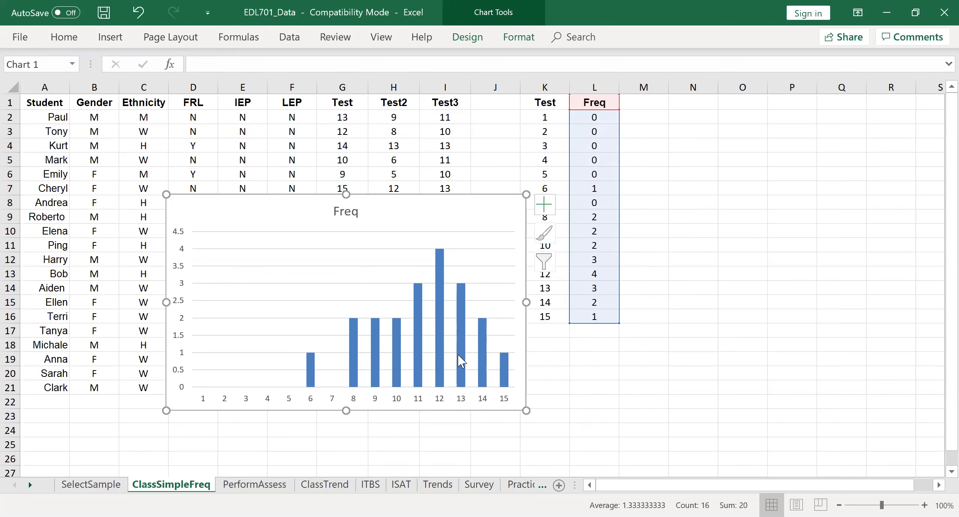
mouse_move(441, 338)
click(443, 341)
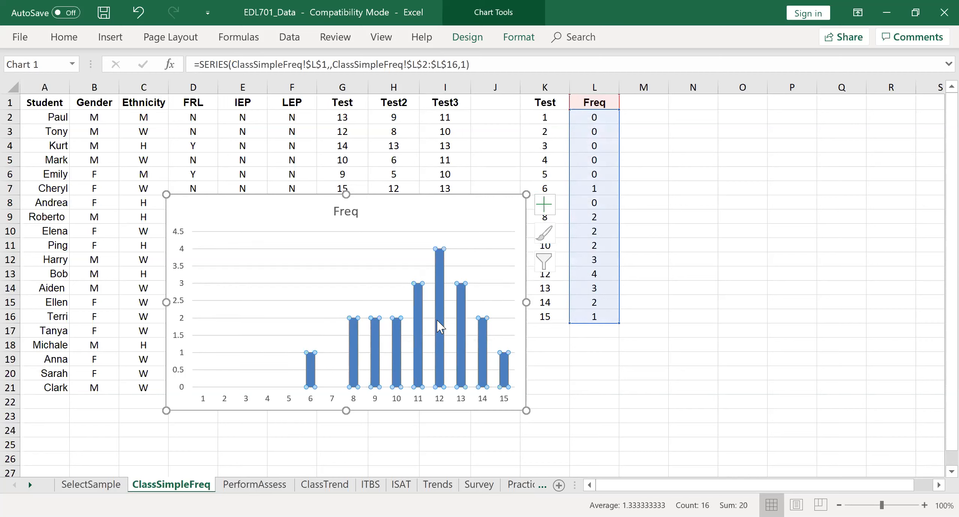
click(440, 327)
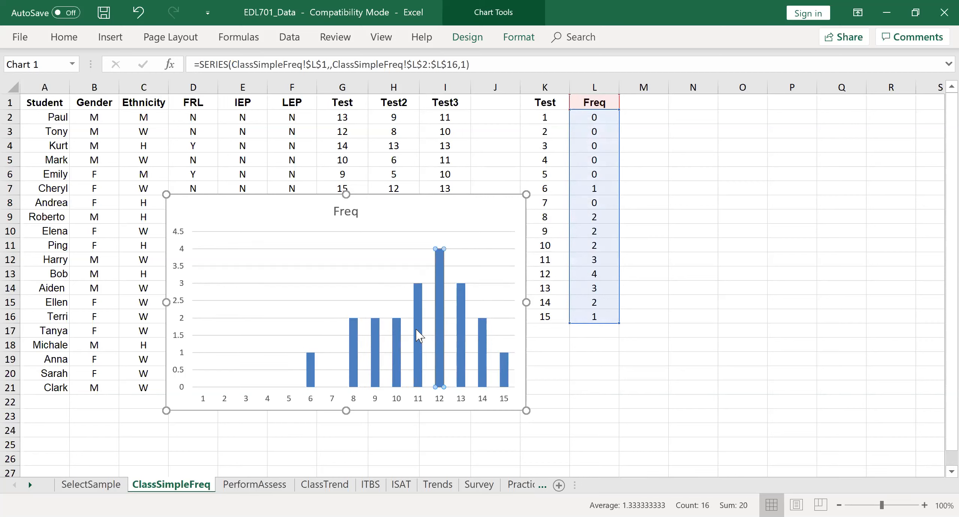
double_click(393, 340)
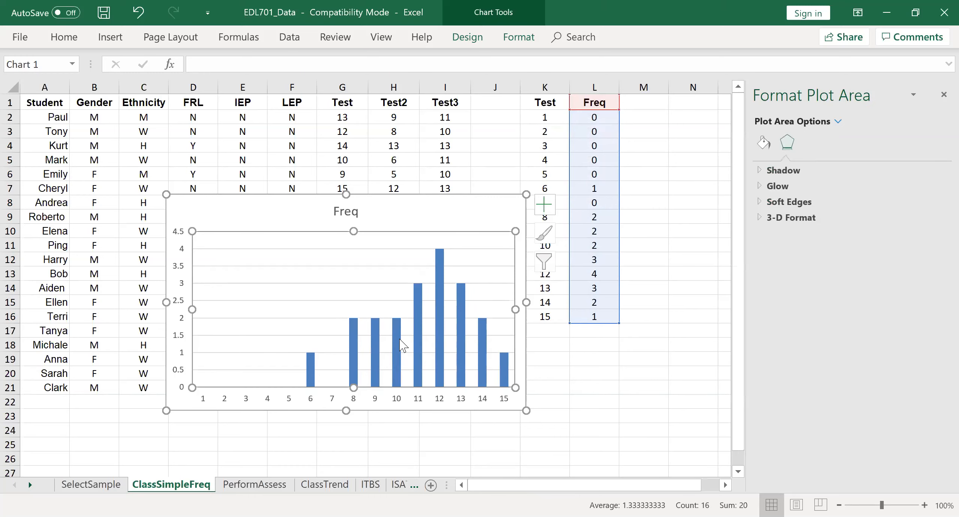
Set the gap width of the chart's Freq data series to 0%.
click(416, 339)
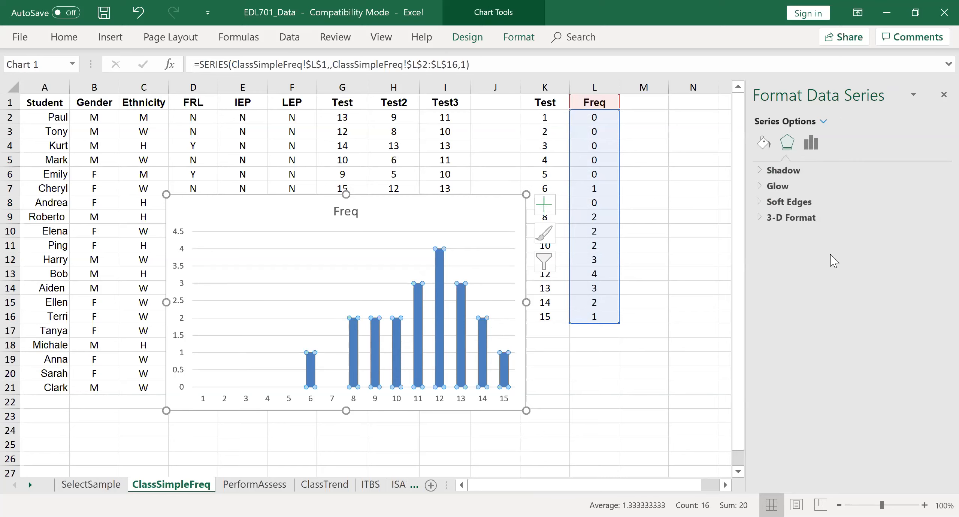
click(942, 95)
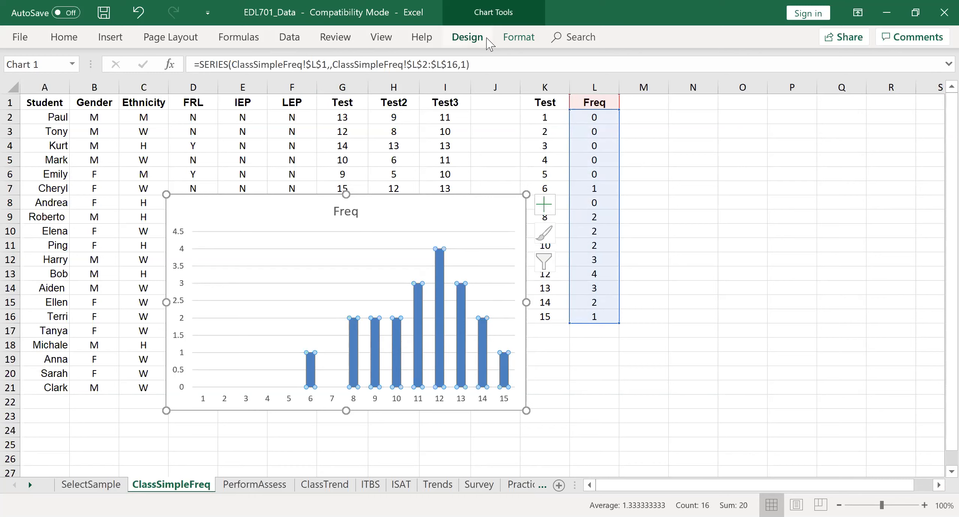
click(518, 38)
click(62, 87)
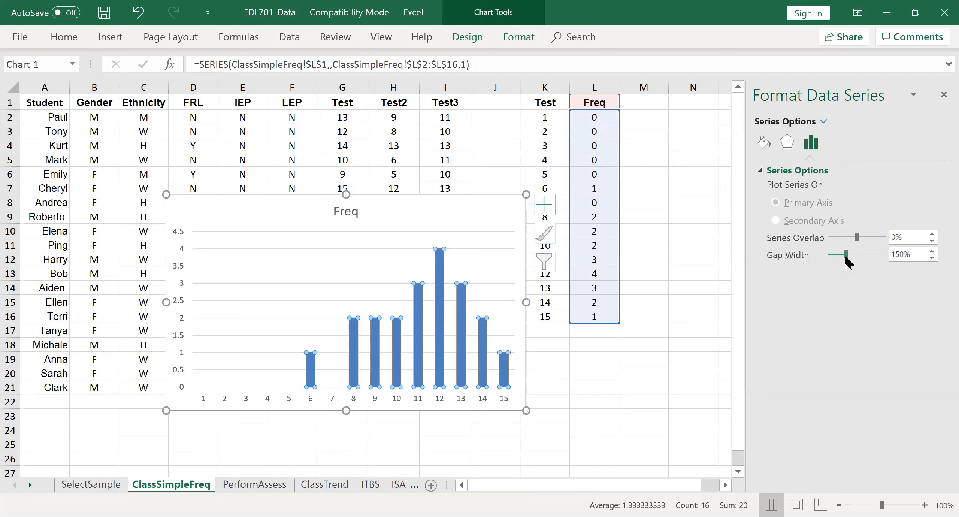
drag(846, 255, 829, 256)
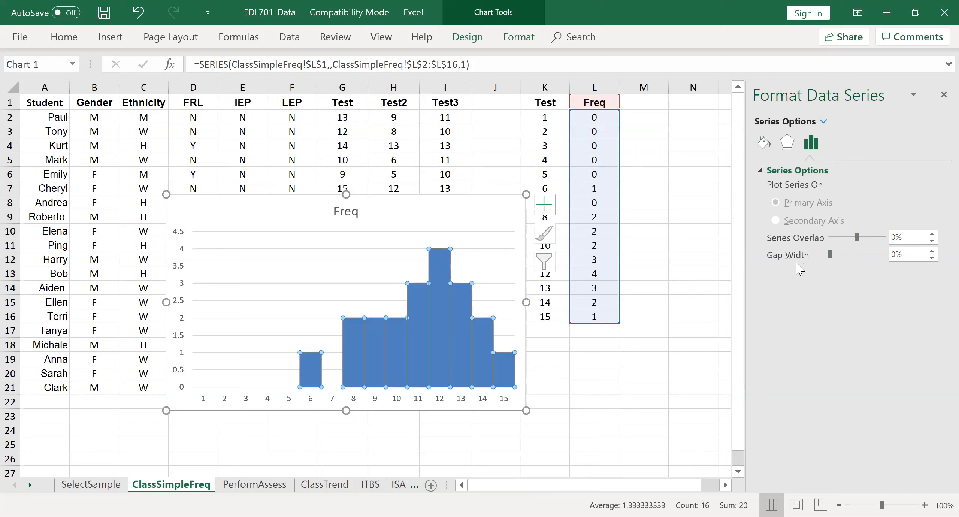
Give the columns of the Freq series a solid black border.
click(762, 146)
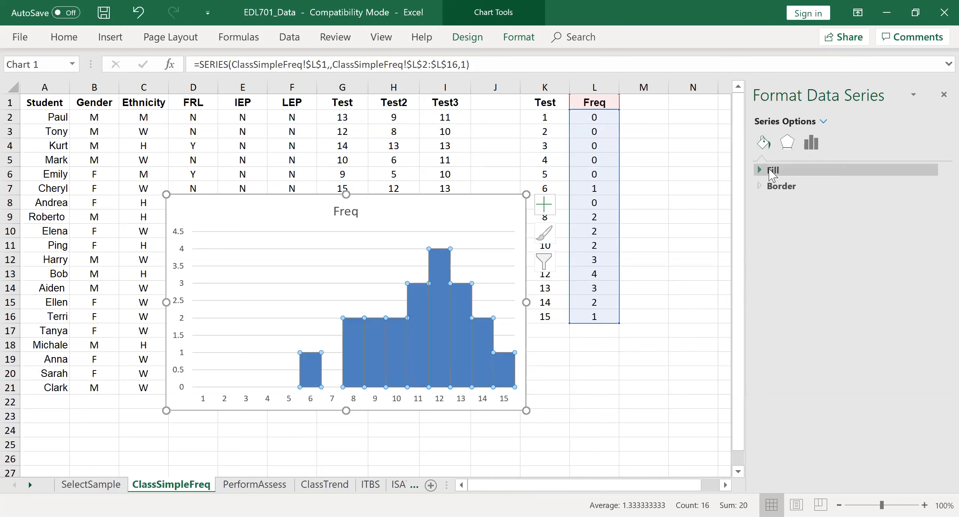
click(779, 186)
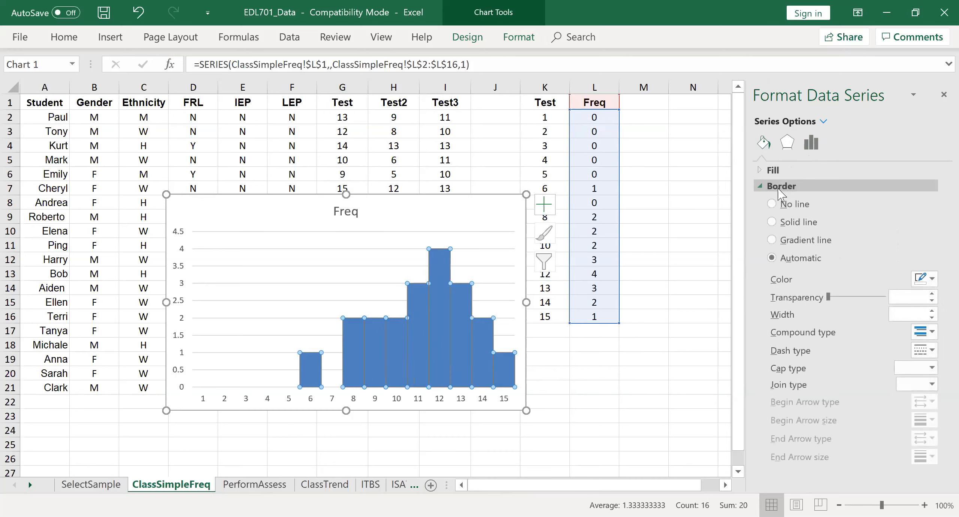
click(772, 222)
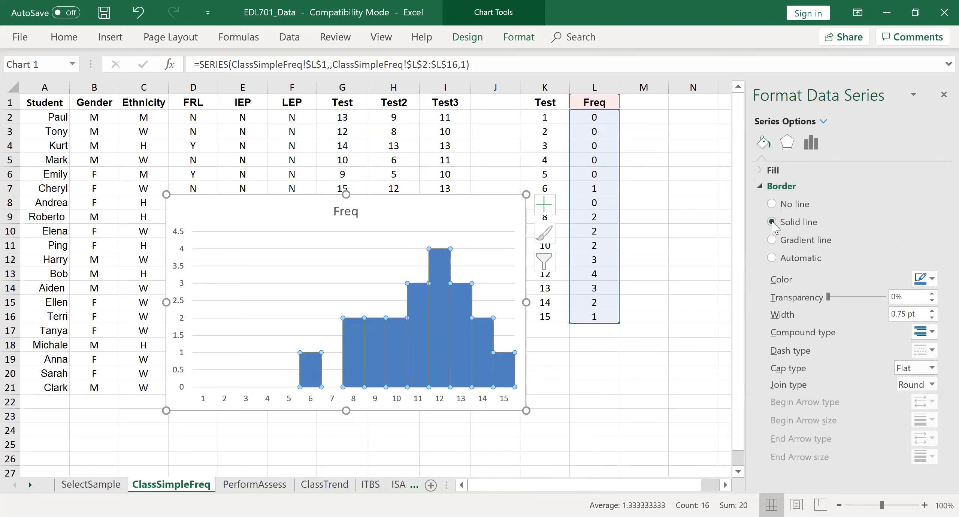
click(933, 282)
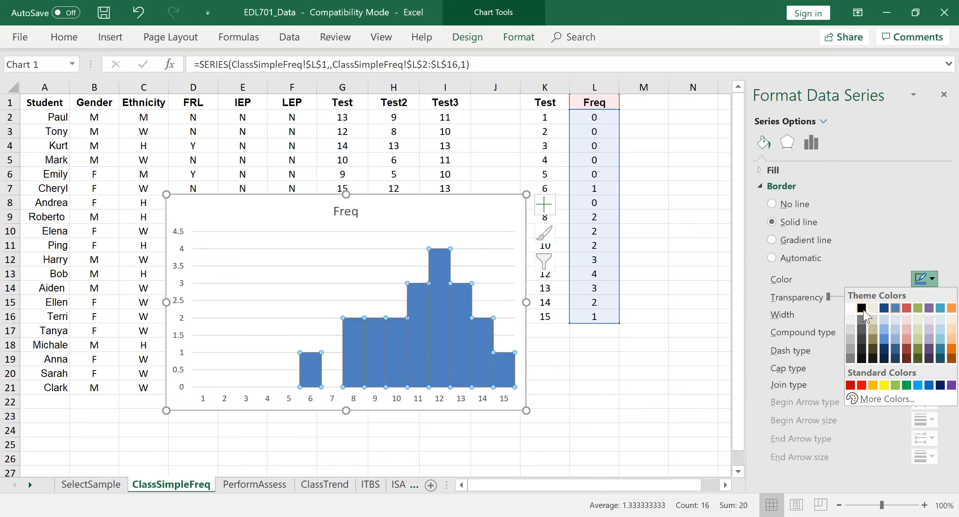
click(861, 308)
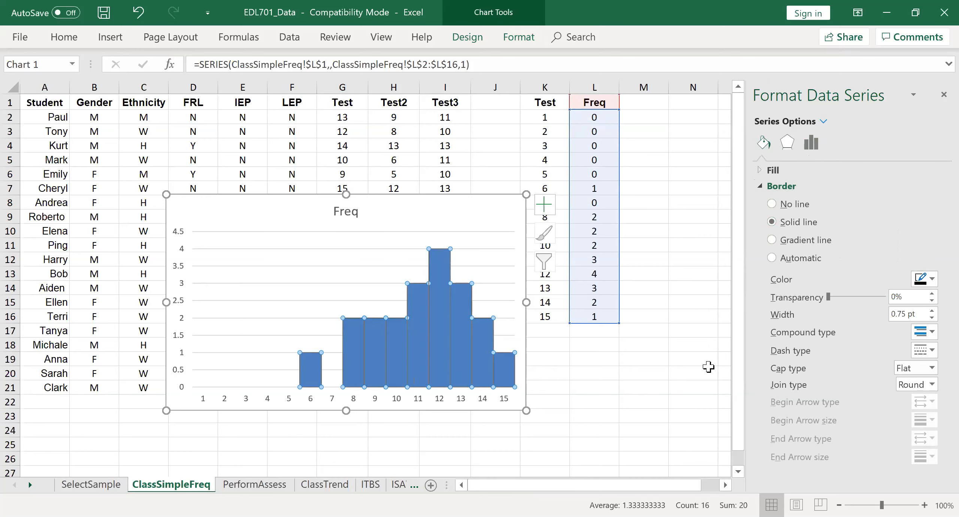
click(943, 94)
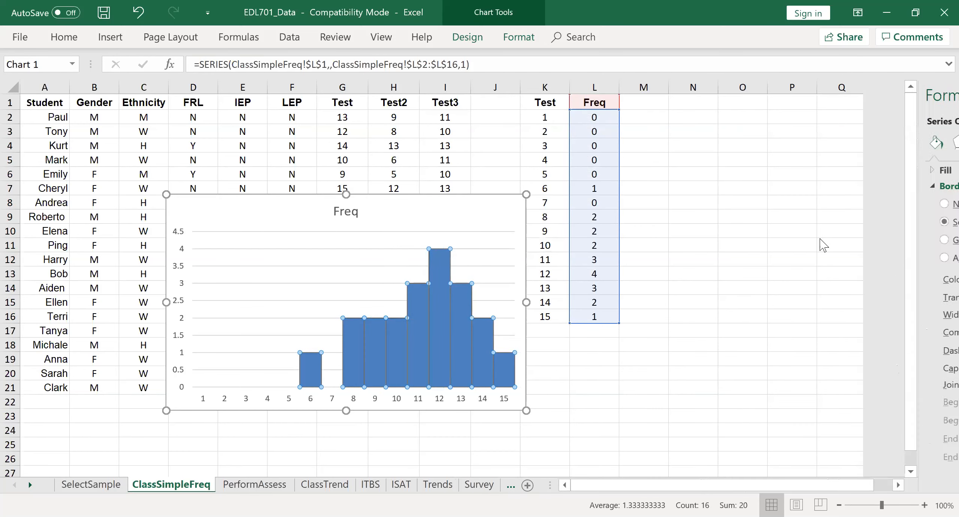
click(467, 382)
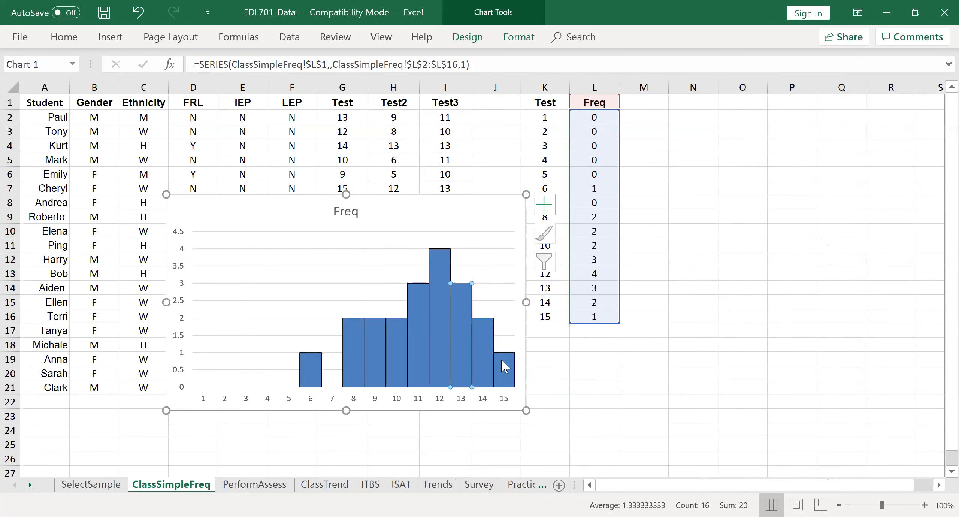
click(554, 359)
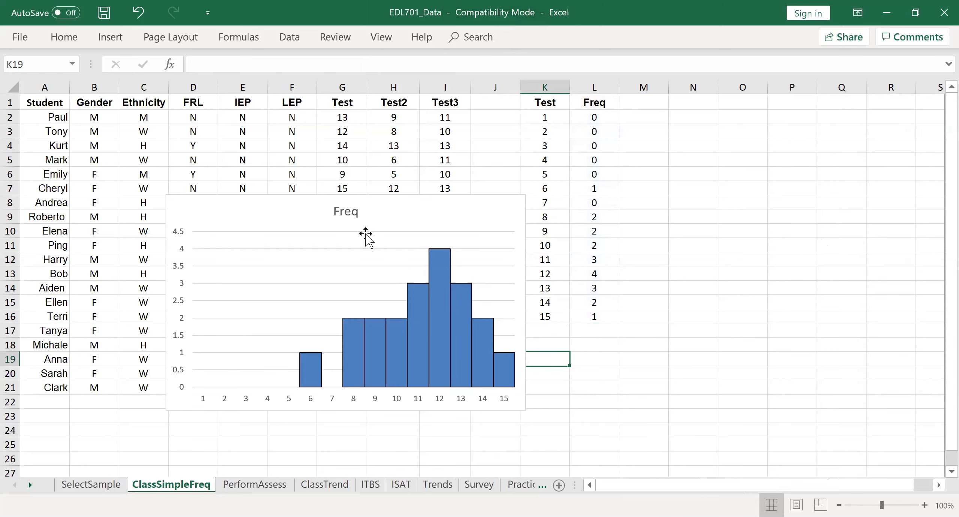
Replace the chart title with Test 1.
double_click(342, 212)
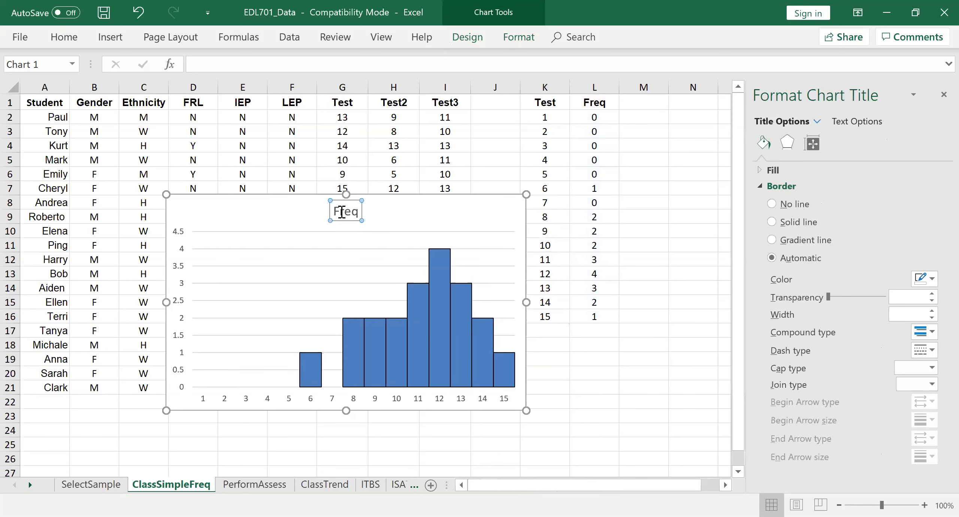
double_click(342, 212)
text(Test R)
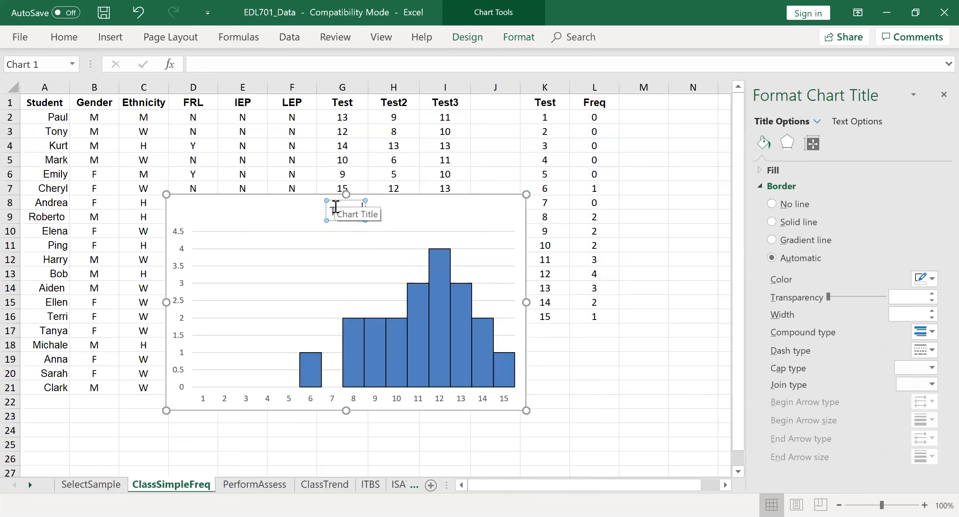
click(672, 269)
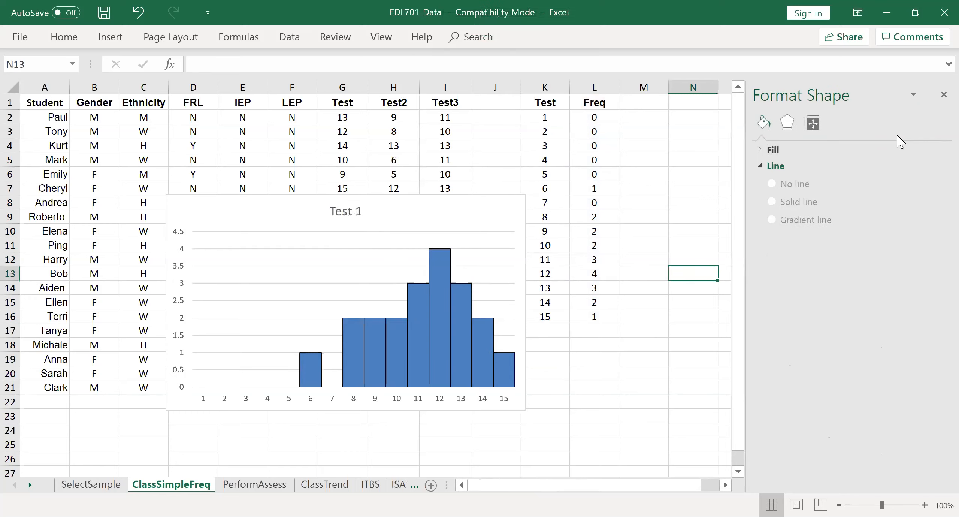
click(941, 95)
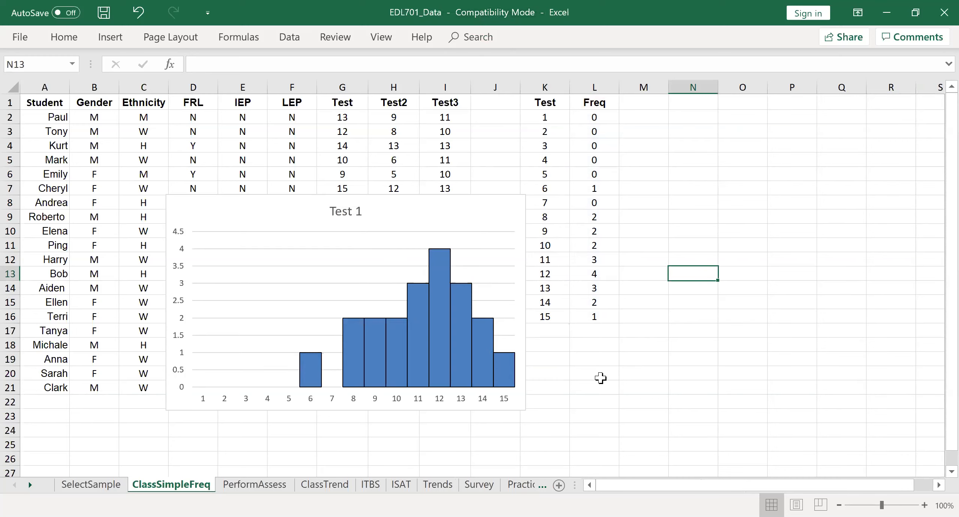
Add a primary vertical axis title to the Test 1 chart.
click(492, 401)
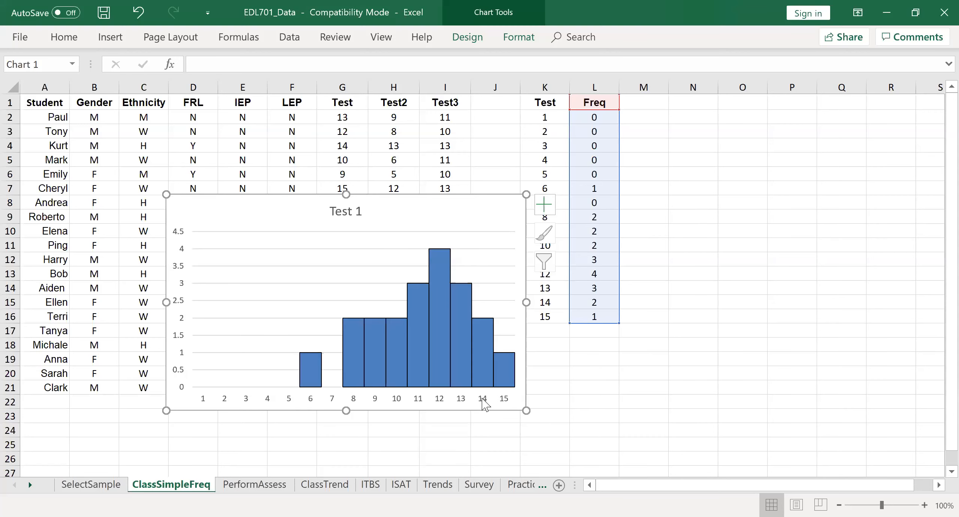
click(484, 404)
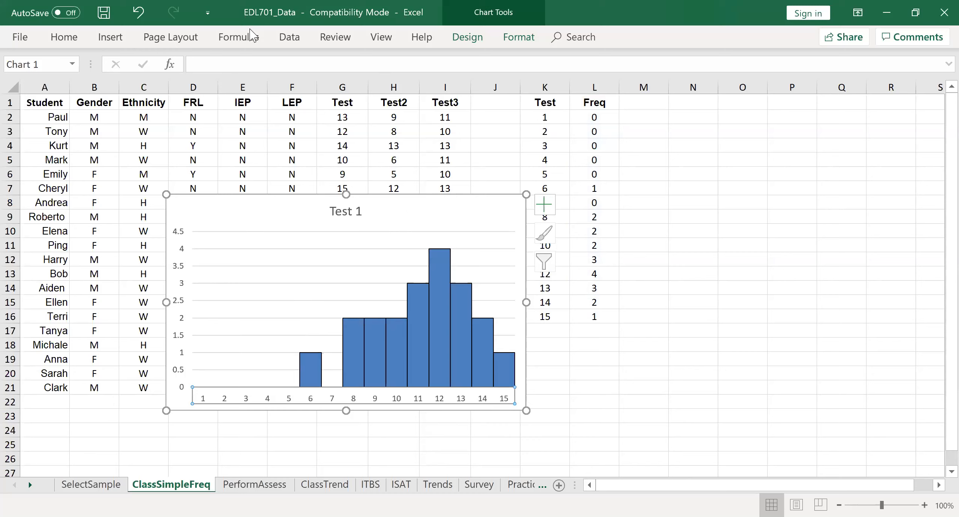
click(467, 37)
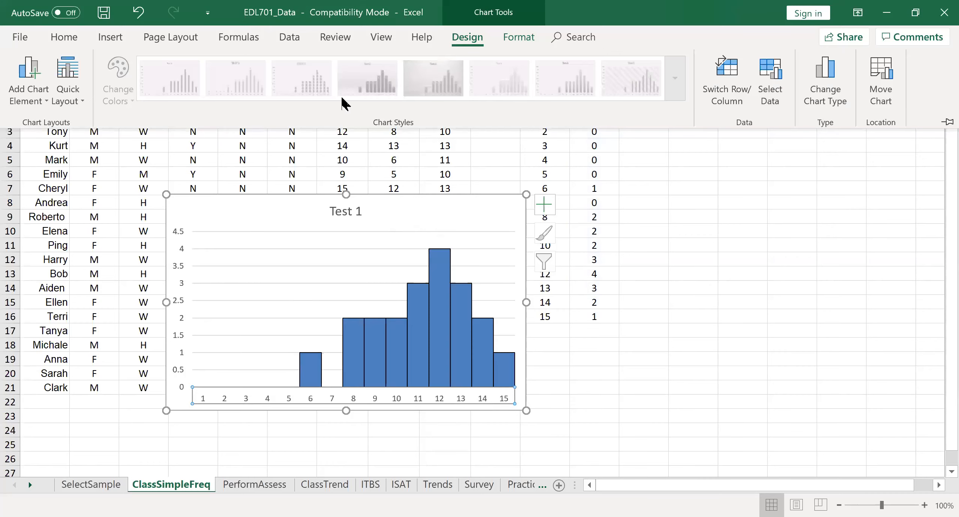
click(32, 104)
mouse_move(60, 167)
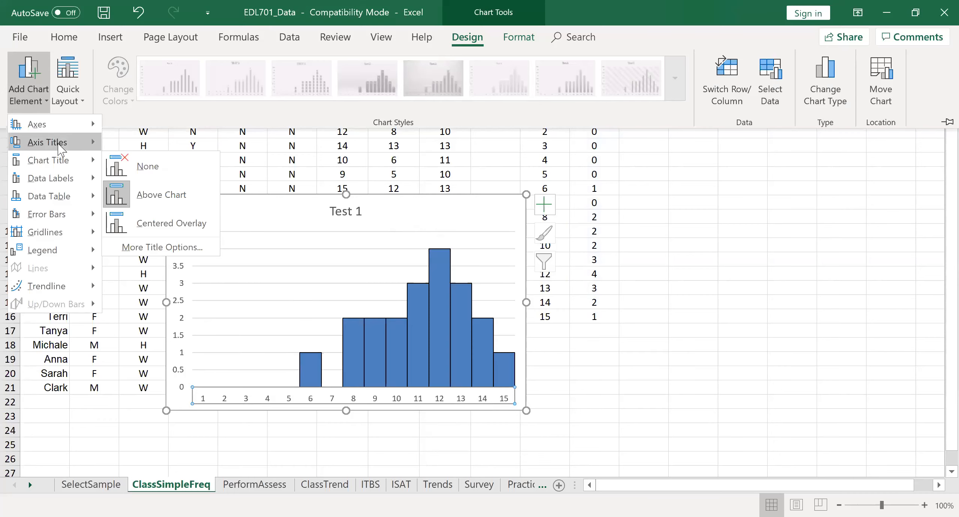
mouse_move(60, 149)
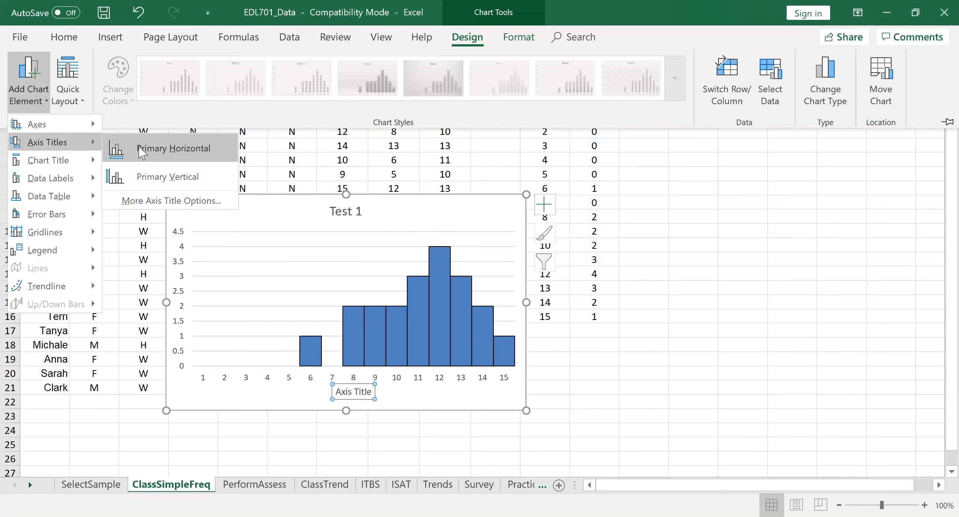
click(153, 179)
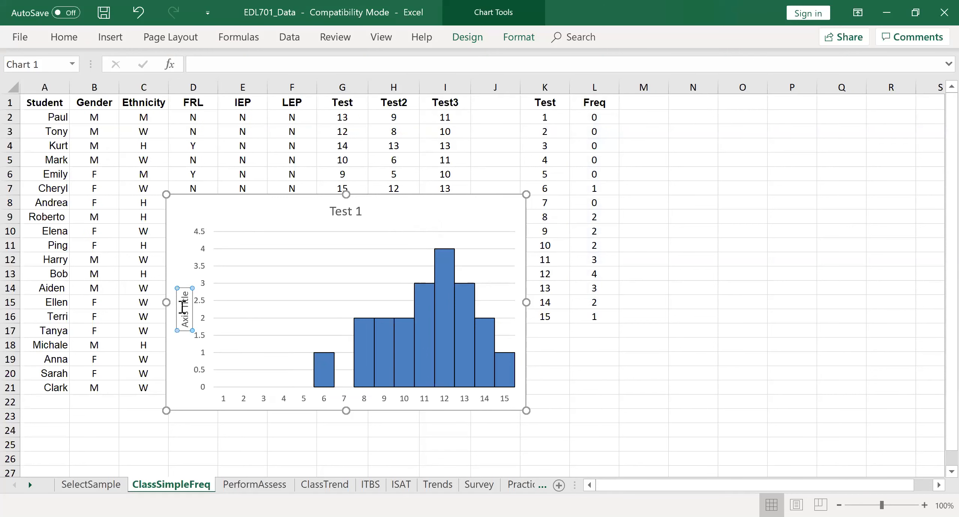
Replace the placeholder text of the vertical axis title with Freqency.
double_click(182, 304)
drag(182, 305, 184, 313)
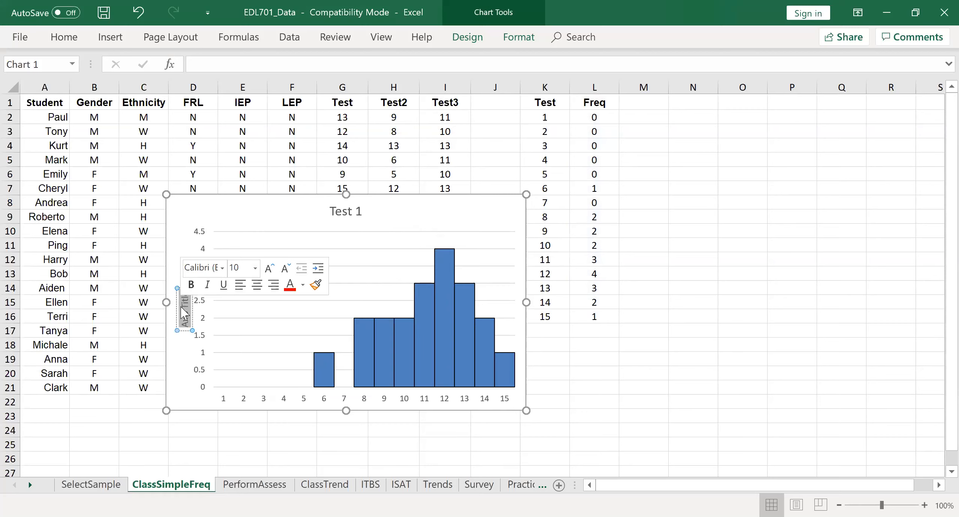
text(Freq)
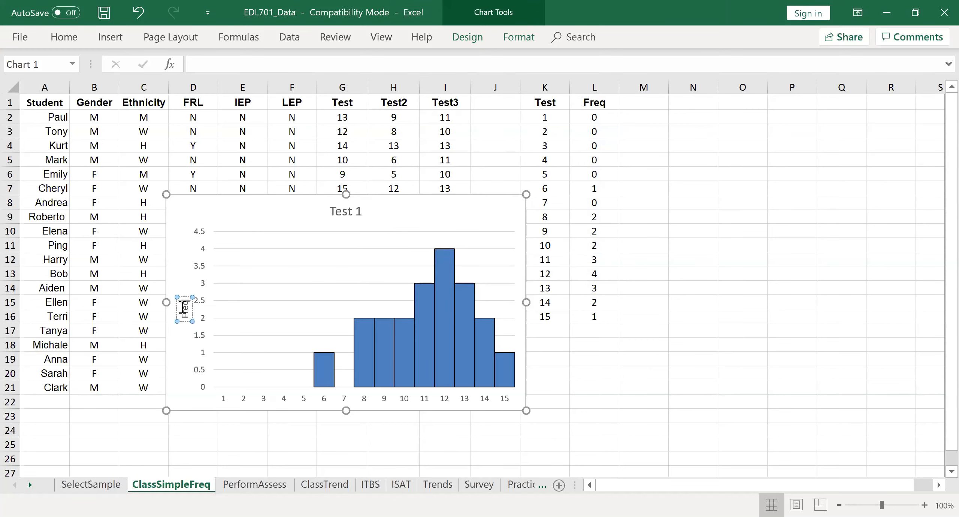
text(e)
key(BackSpace)
text(u)
text(ency)
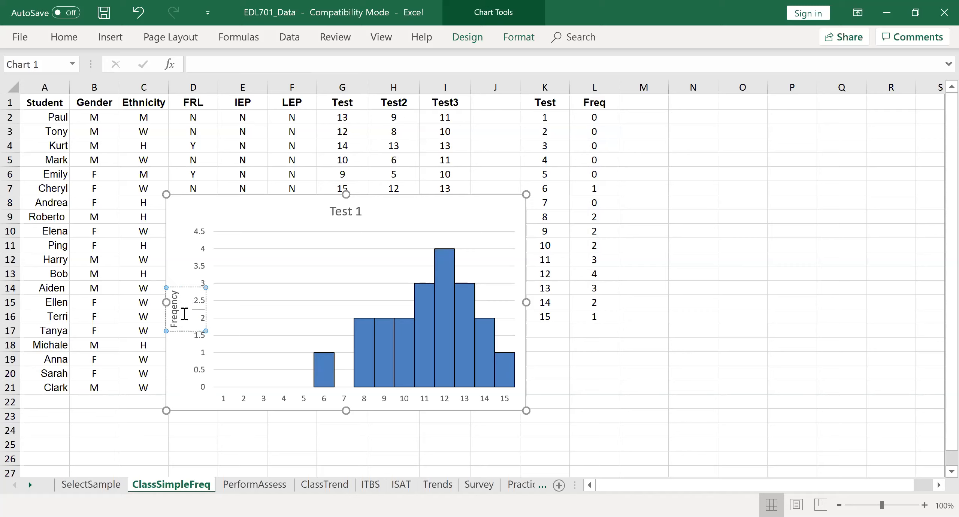
key(BackSpace)
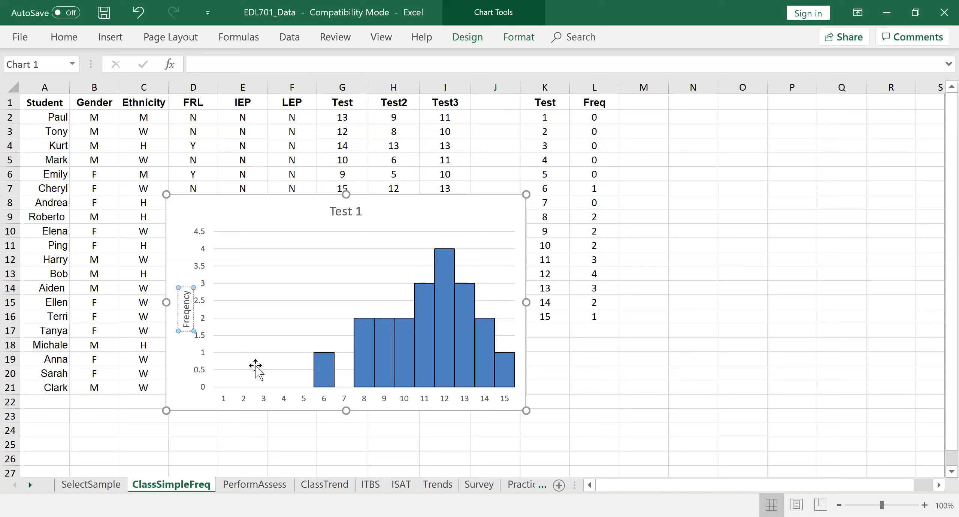
click(277, 395)
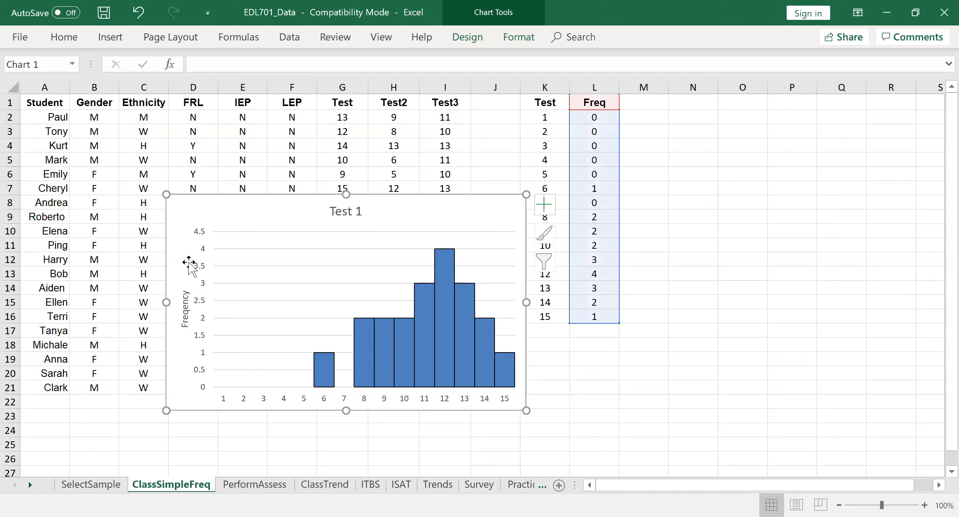
Correct the spelling of the chart's vertical axis title to Frequency.
double_click(187, 309)
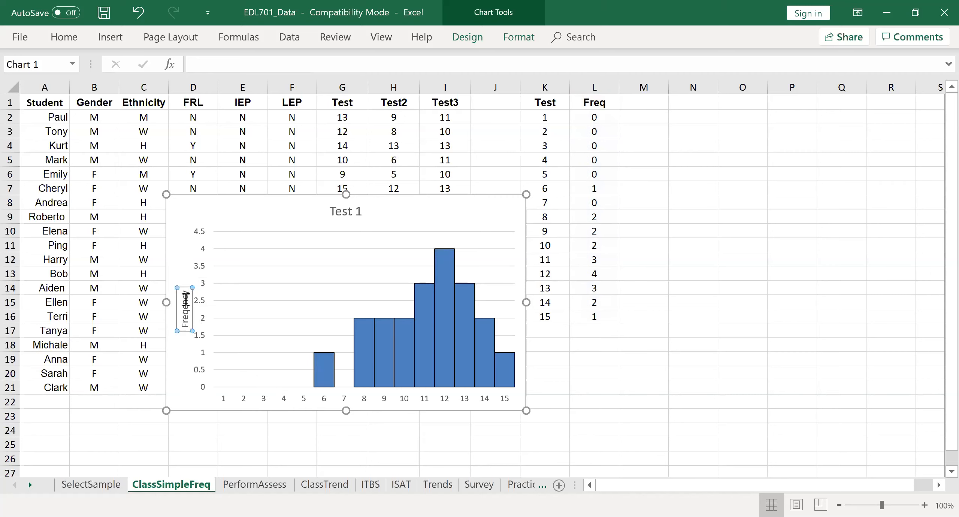
click(187, 309)
double_click(188, 309)
key(BackSpace)
text(Frequency)
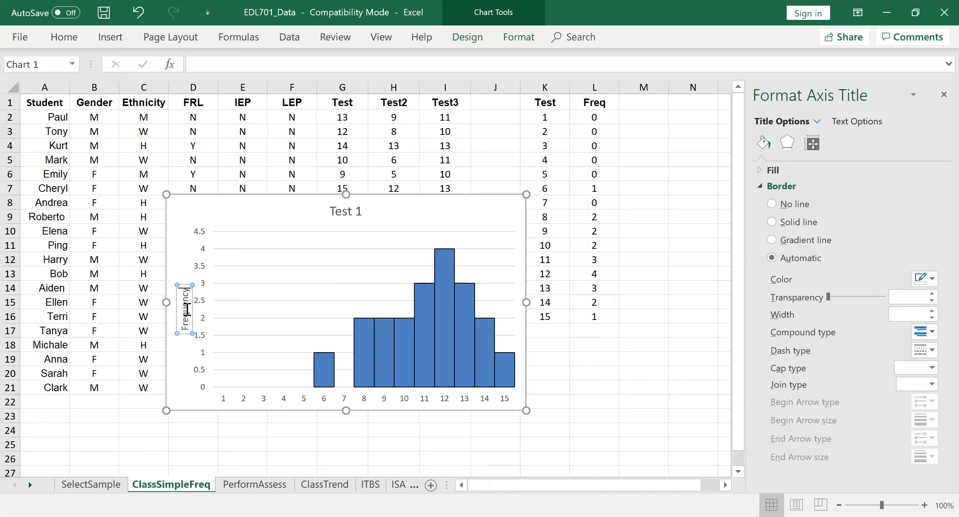
click(545, 343)
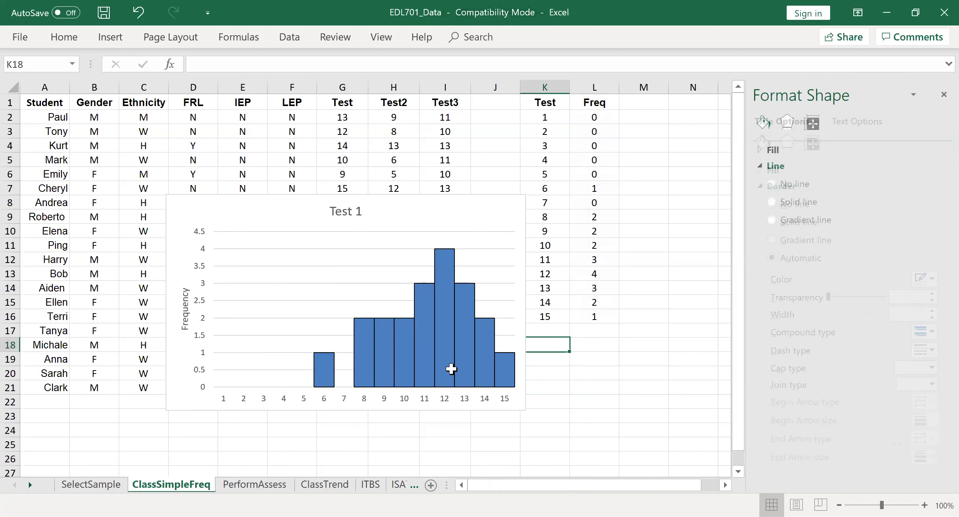
Add a primary horizontal axis title to the Test 1 chart.
click(341, 398)
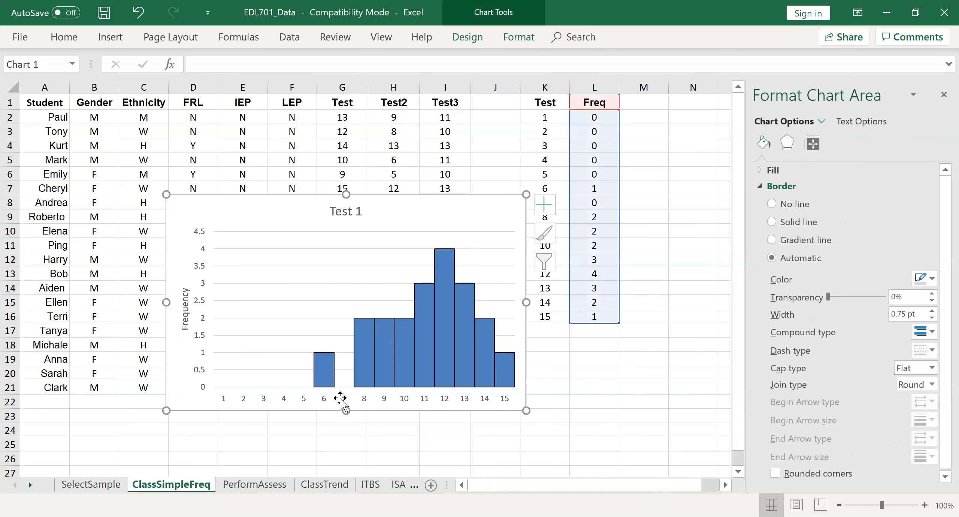
click(478, 38)
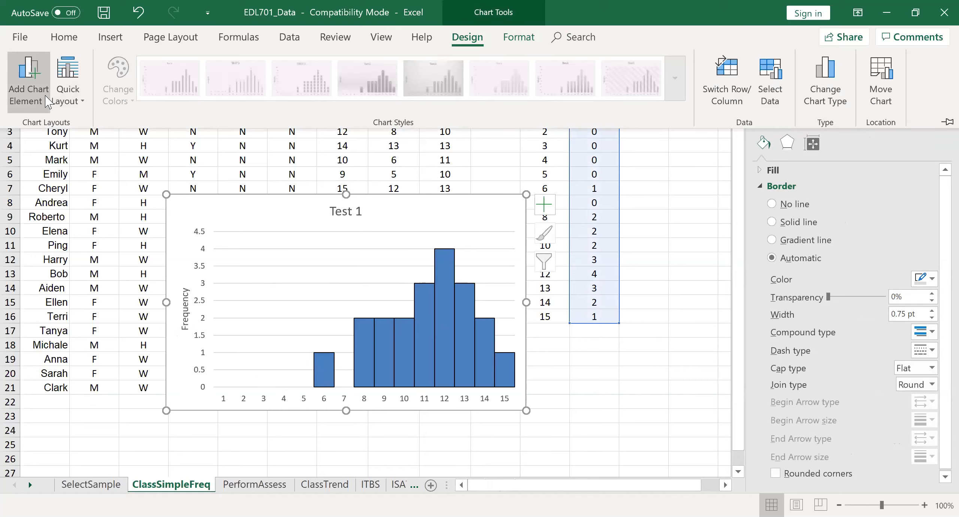
click(48, 101)
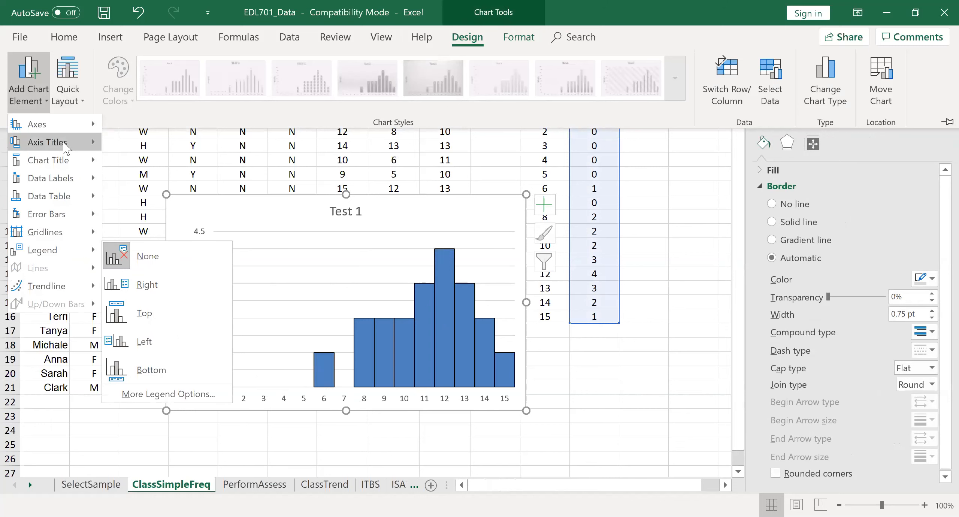
mouse_move(67, 147)
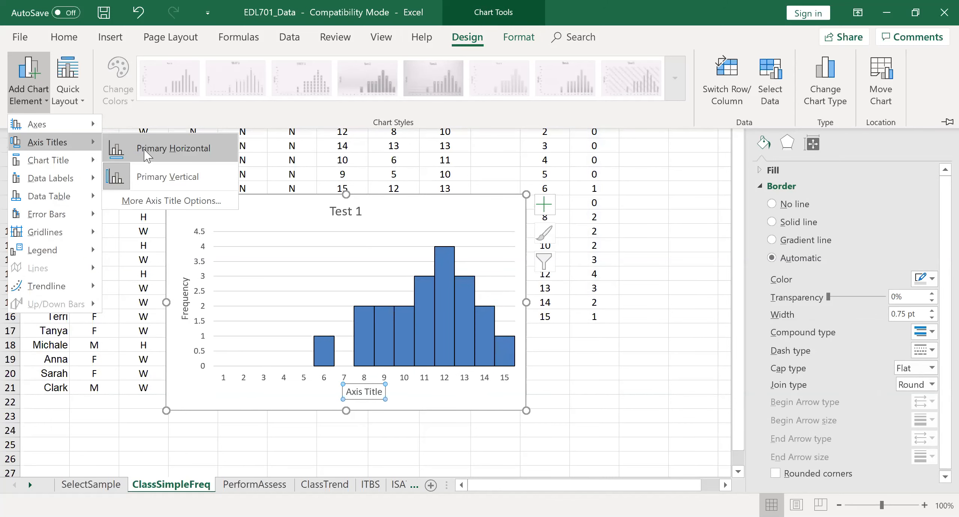
Replace the placeholder text of the horizontal axis title with Score Level and close the formatting pane.
click(363, 390)
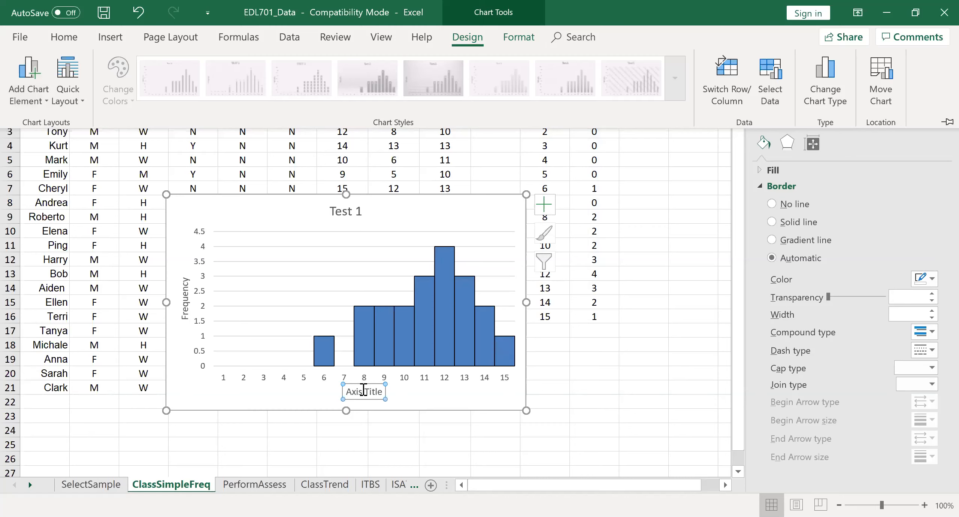
triple_click(365, 392)
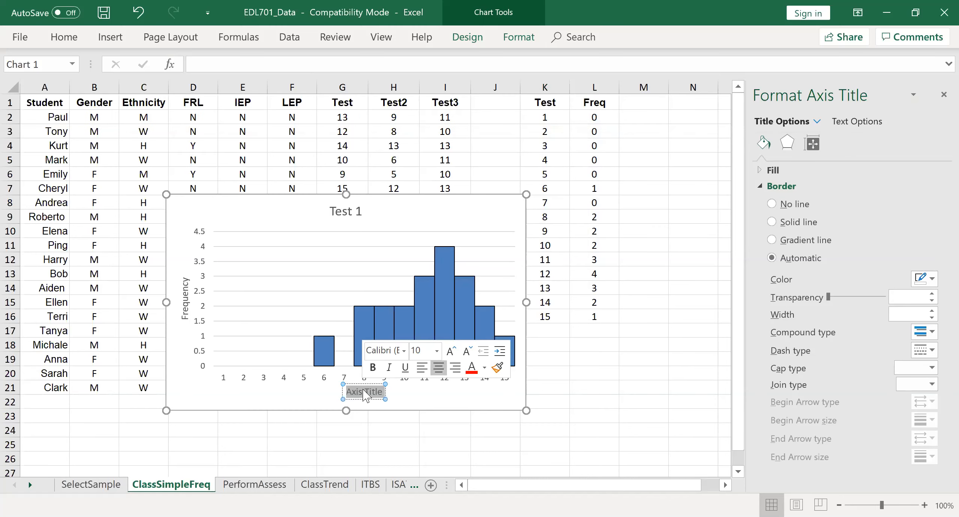
text(Score)
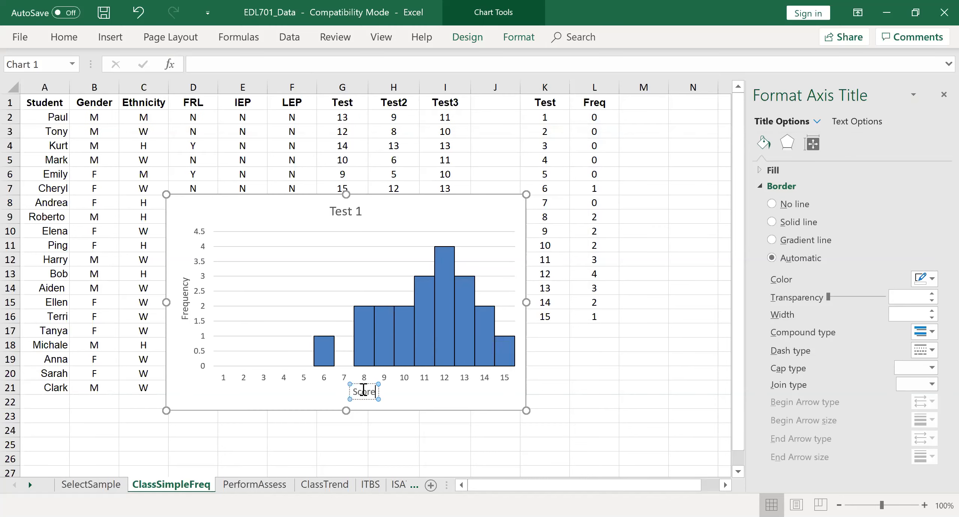
text( Level)
click(571, 376)
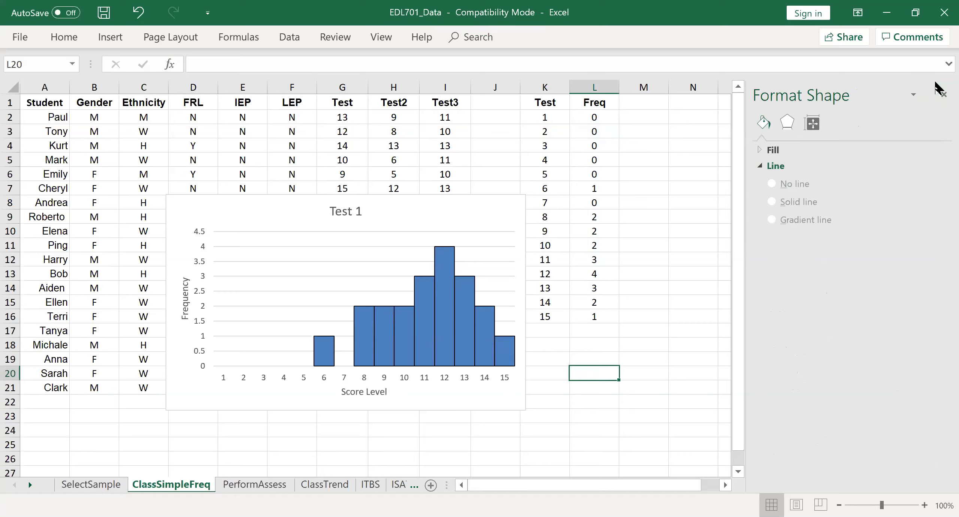
click(940, 94)
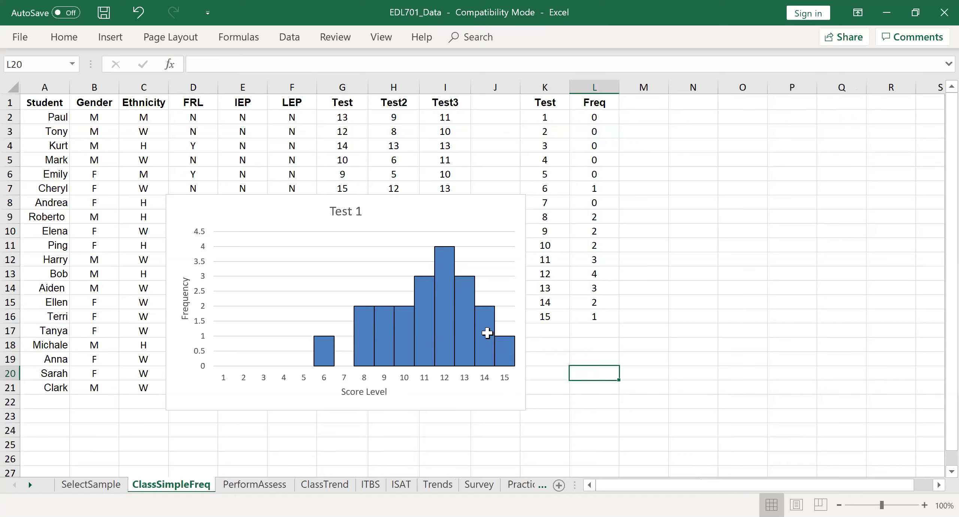
Move the Test 1 chart off the student data to the empty cells just beside the Freq column.
click(267, 216)
drag(260, 192, 719, 141)
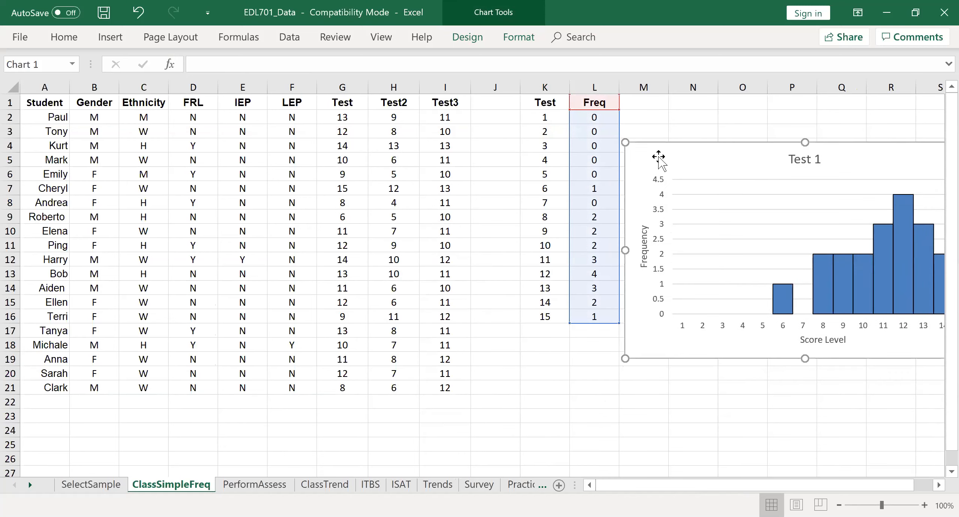
click(938, 485)
click(939, 485)
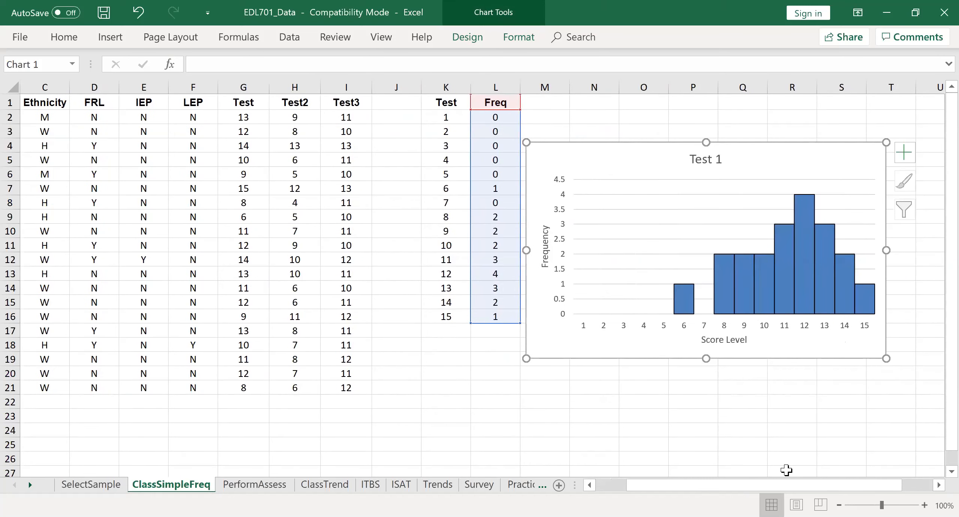
click(408, 430)
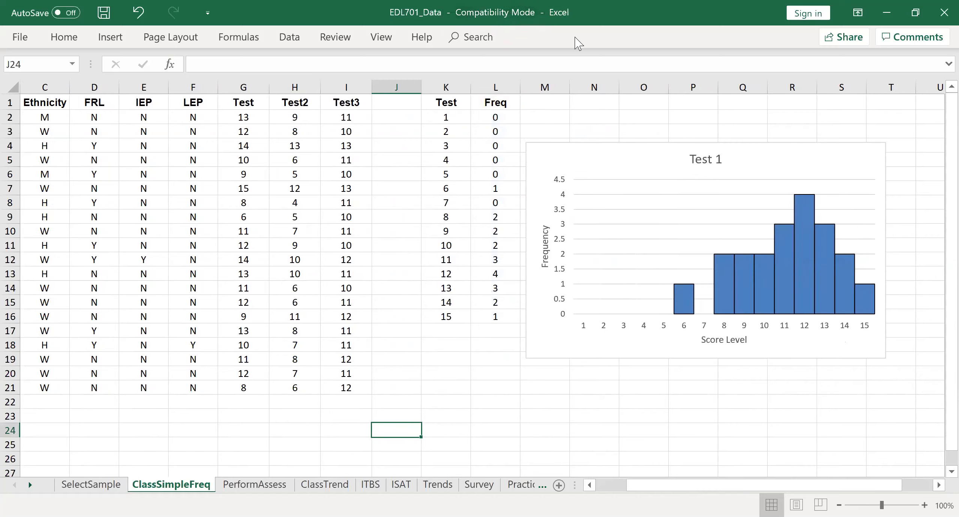